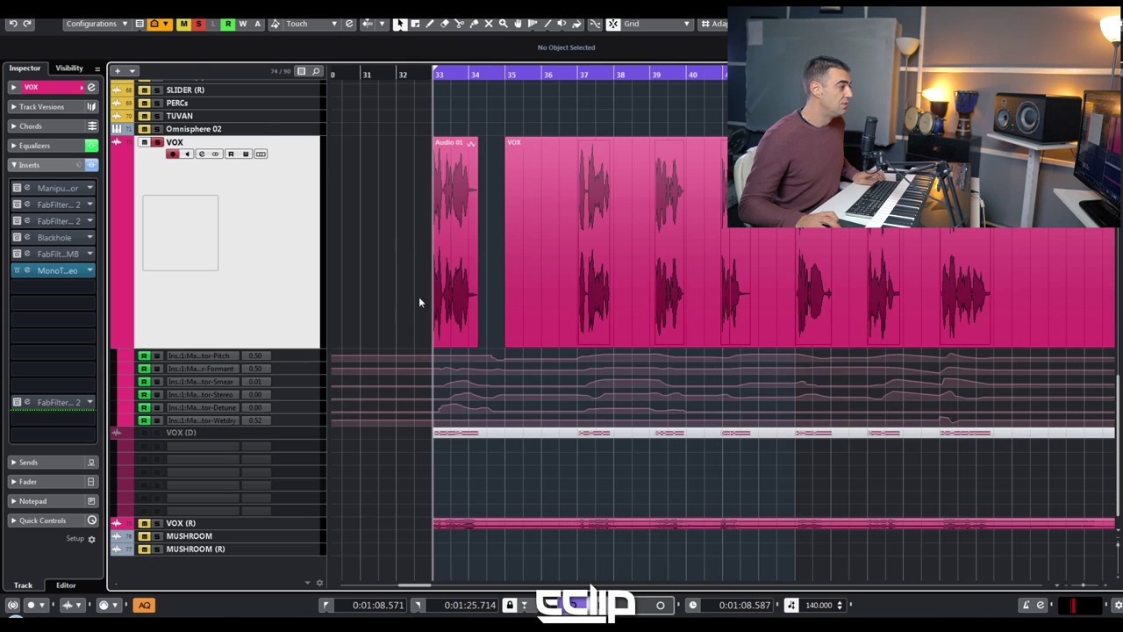
Time-stretch the Audio 01 vocal chop rightward so it fills the gap before the VOX event
{"action": "scroll", "coordinate": [419, 297], "scroll_direction": "up", "scroll_amount": 3}
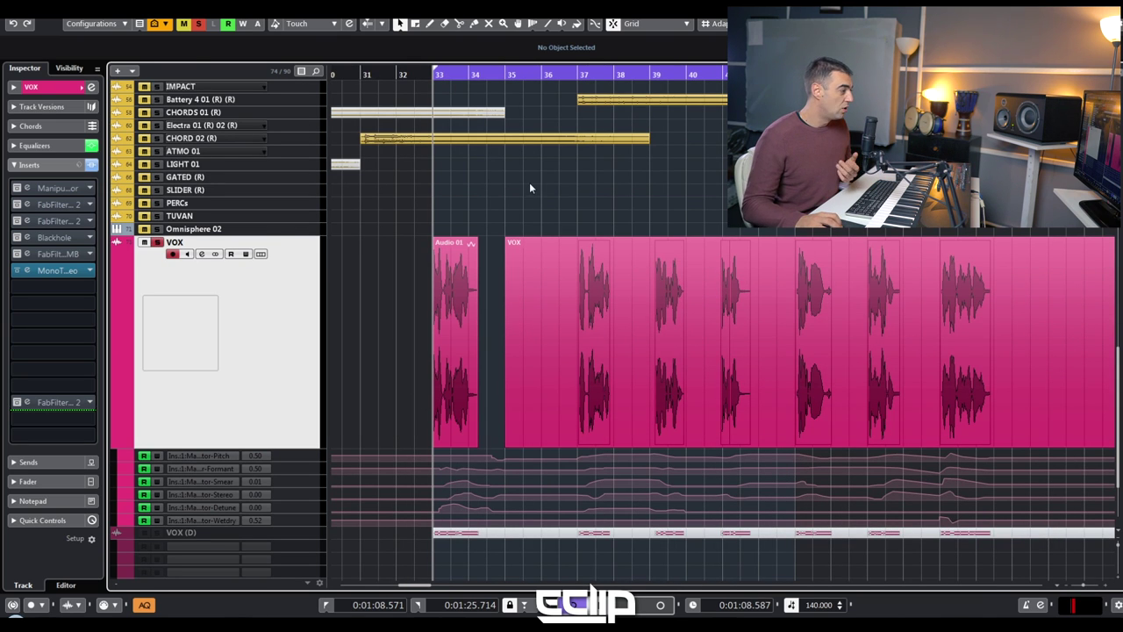
{"action": "left_click", "coordinate": [444, 289]}
{"action": "right_click", "coordinate": [443, 280]}
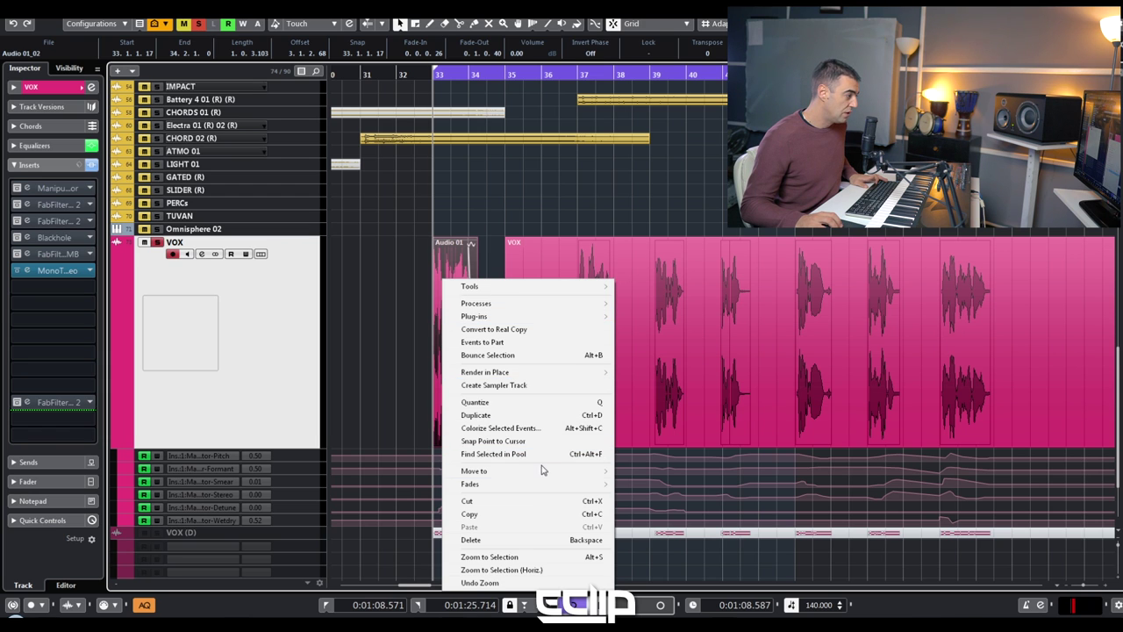
{"action": "key", "text": "Escape"}
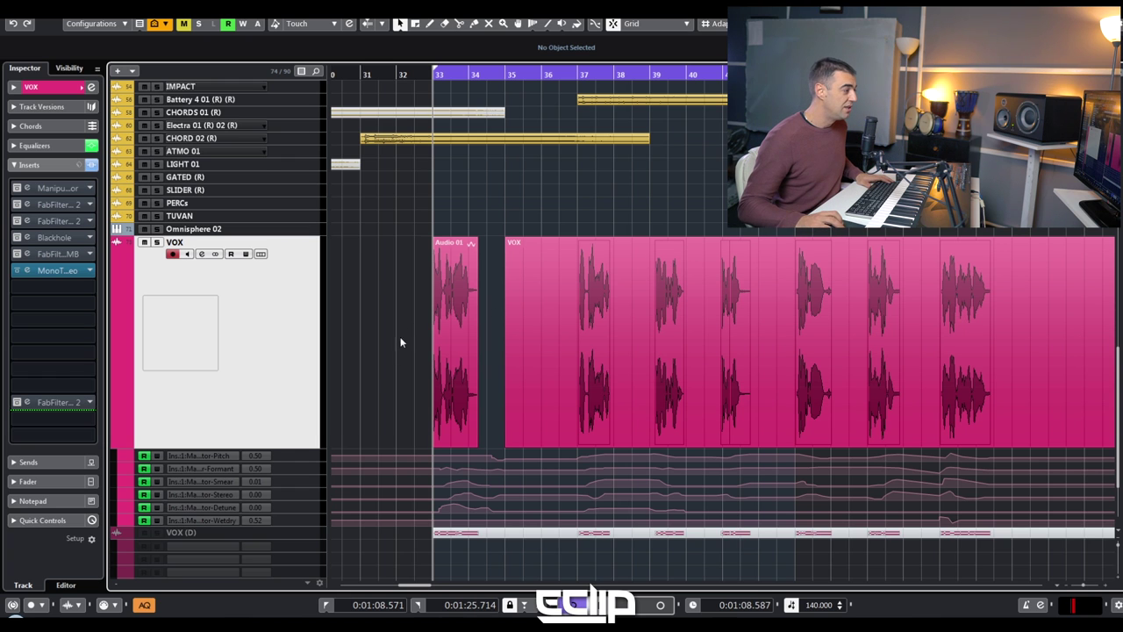
{"action": "left_click", "coordinate": [444, 320]}
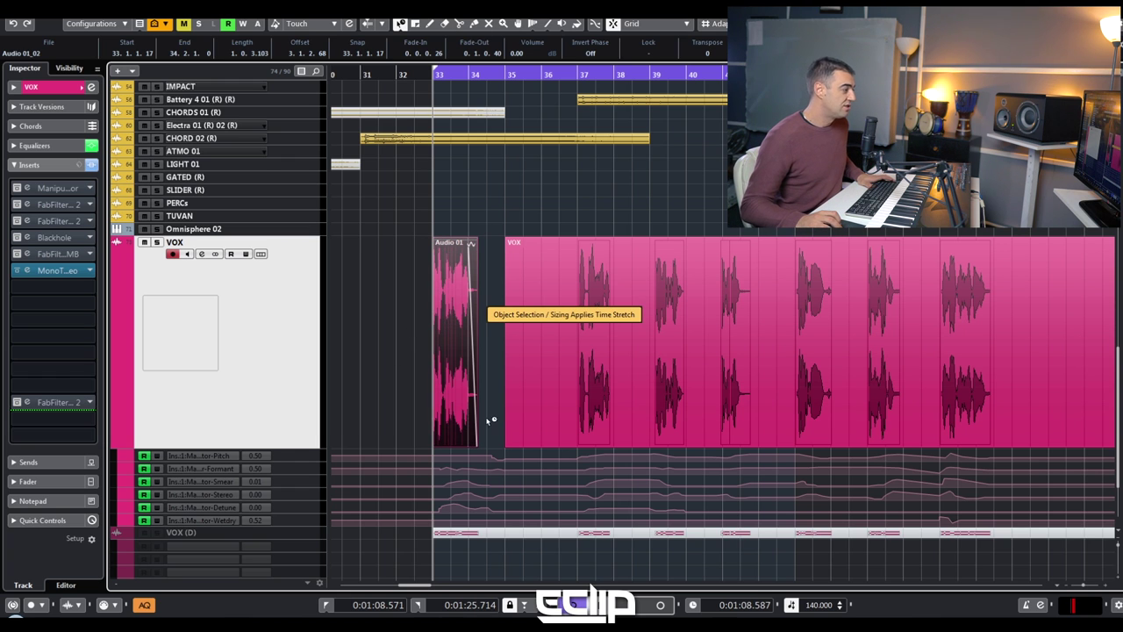
{"action": "left_click_drag", "start_coordinate": [474, 447], "coordinate": [684, 424]}
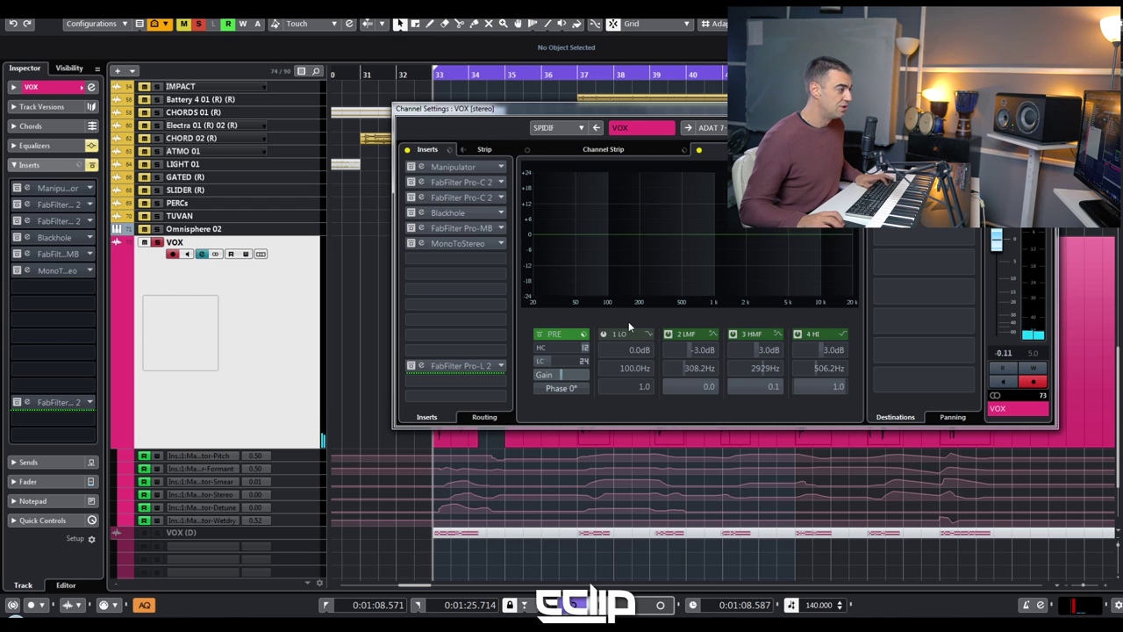
Close the VOX Channel Settings window and play back the stretched vocal chop
{"action": "key", "text": "e"}
{"action": "key", "text": "space"}
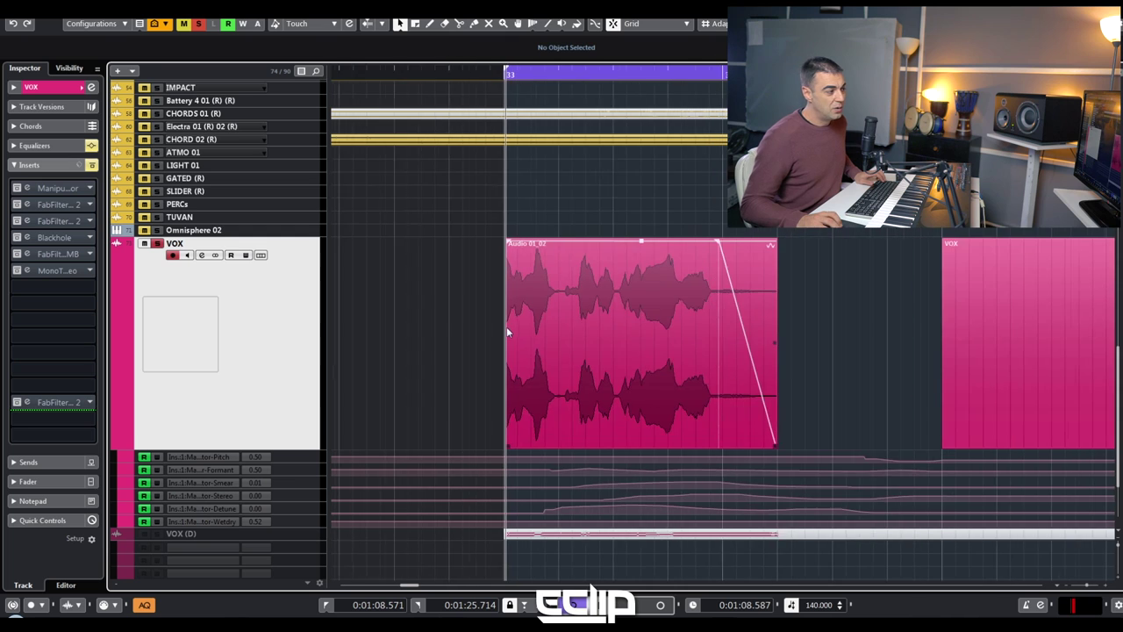
Bounce the vocal chop events into one continuous faded event
{"action": "key", "text": "ctrl+z"}
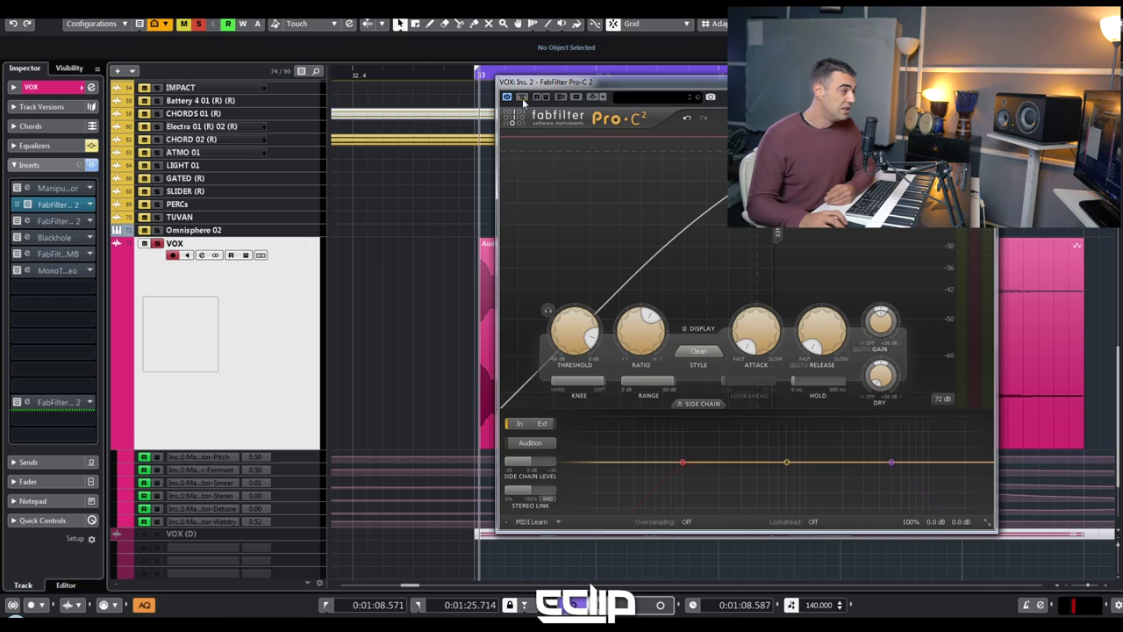
Move the Pro-C 2 window aside and lower the Audio 01_02 event's volume to about -1.2 dB
{"action": "left_click_drag", "start_coordinate": [614, 81], "coordinate": [289, 66]}
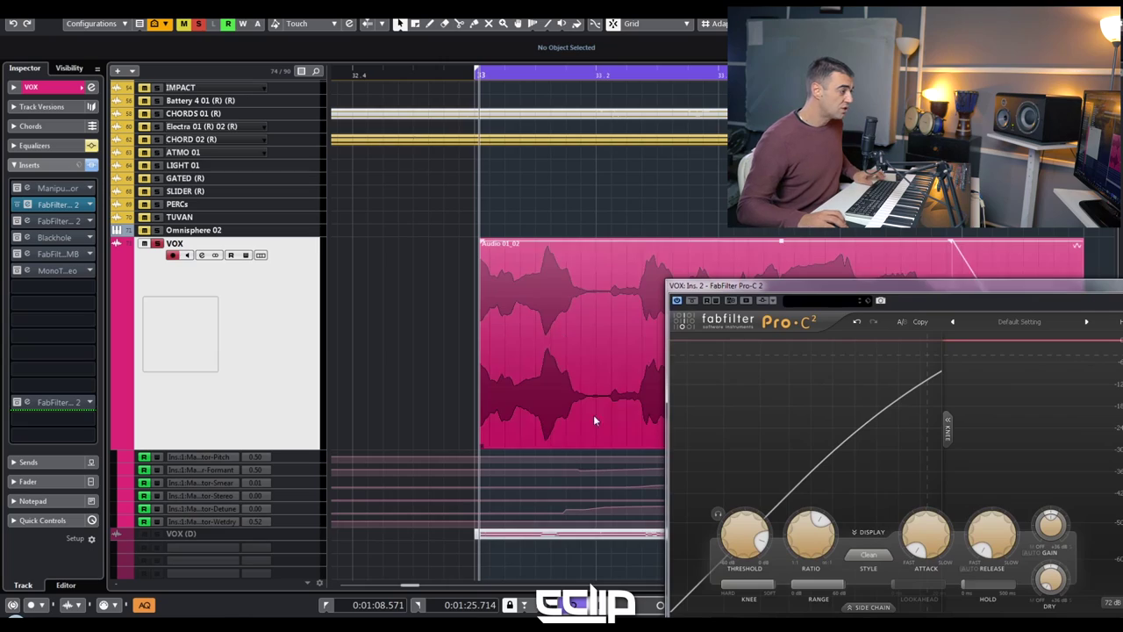
{"action": "left_click_drag", "start_coordinate": [738, 285], "coordinate": [859, 348]}
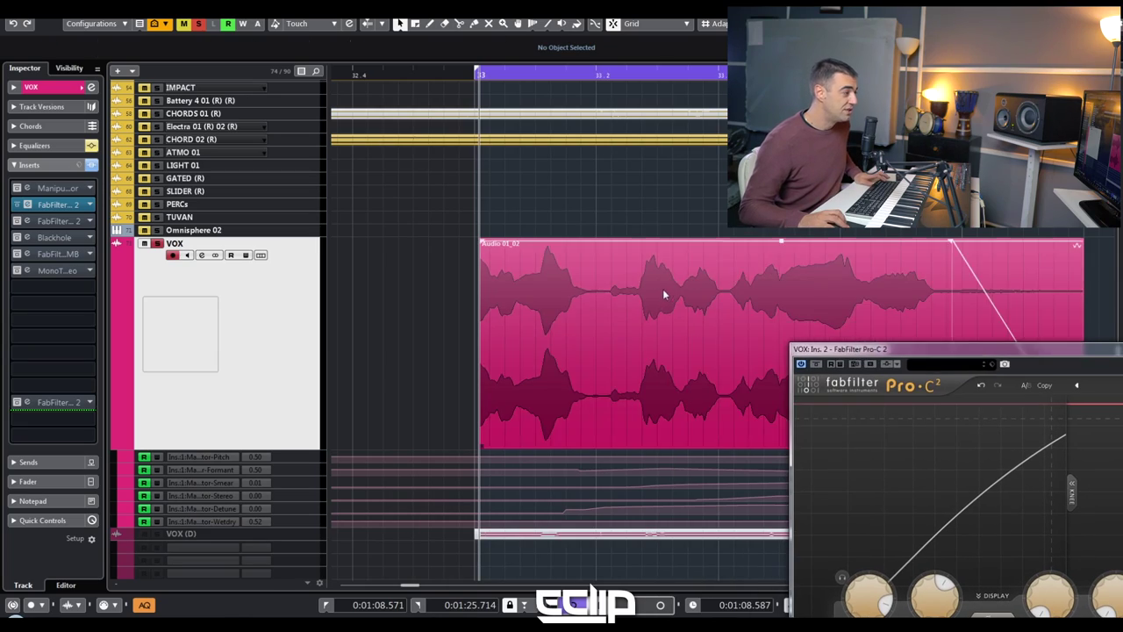
{"action": "left_click", "coordinate": [664, 295]}
{"action": "left_click_drag", "start_coordinate": [782, 242], "coordinate": [786, 268]}
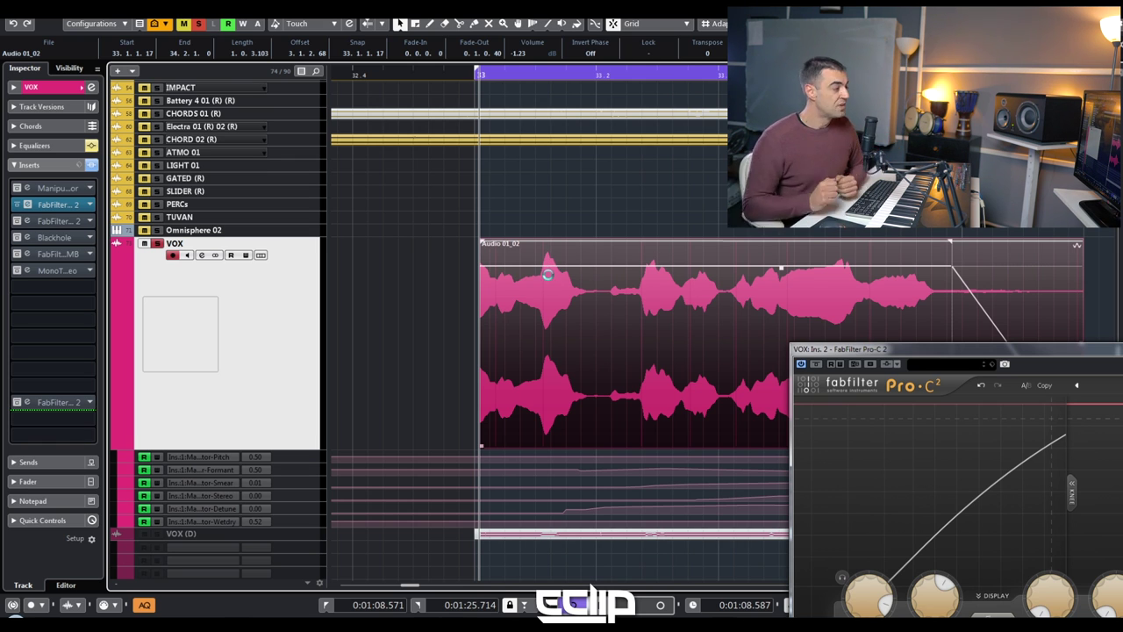
{"action": "left_click_drag", "start_coordinate": [883, 350], "coordinate": [665, 158]}
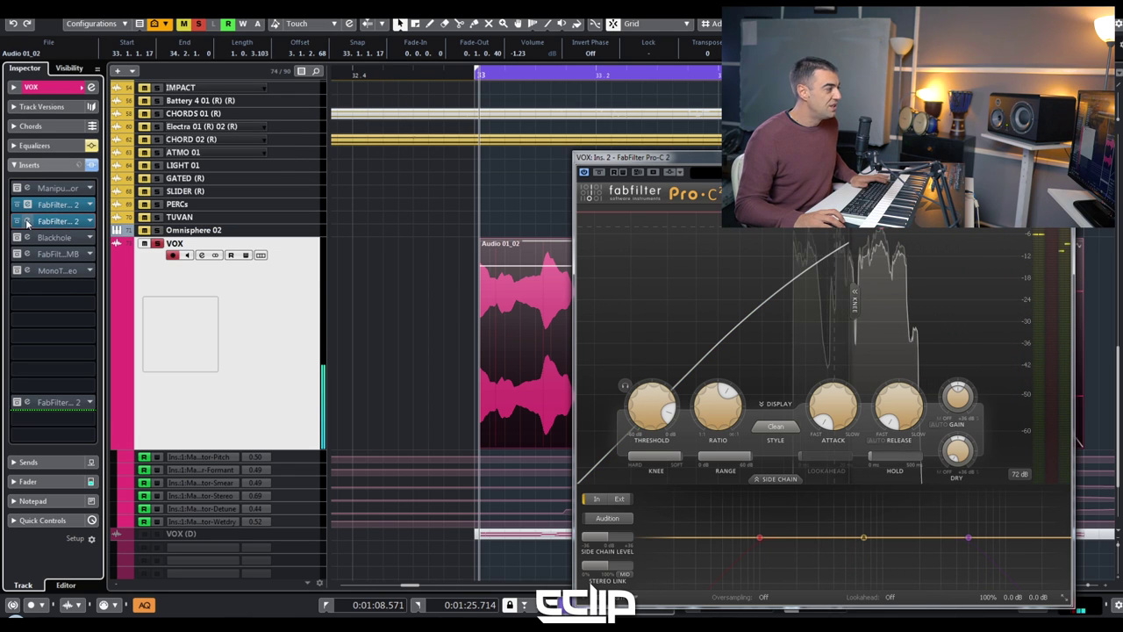
Open the Ins. 3 Pro-C 2 on VOX (threshold -4.00 dB, ratio 4.00:1) and play to hear it
{"action": "left_click", "coordinate": [27, 221]}
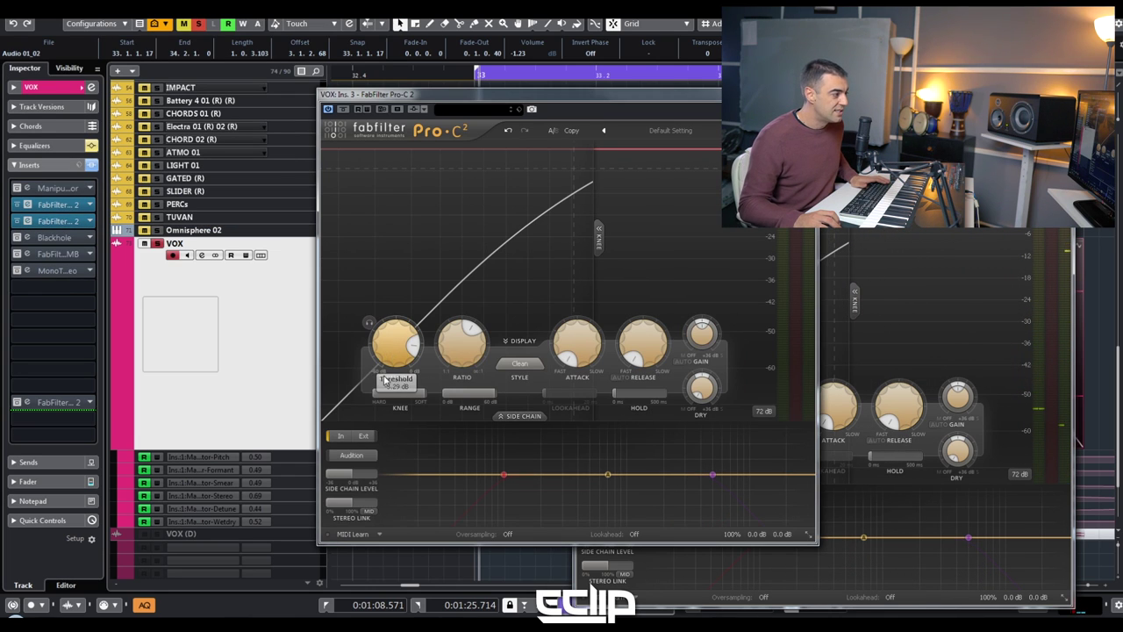
{"action": "mouse_move", "coordinate": [406, 352]}
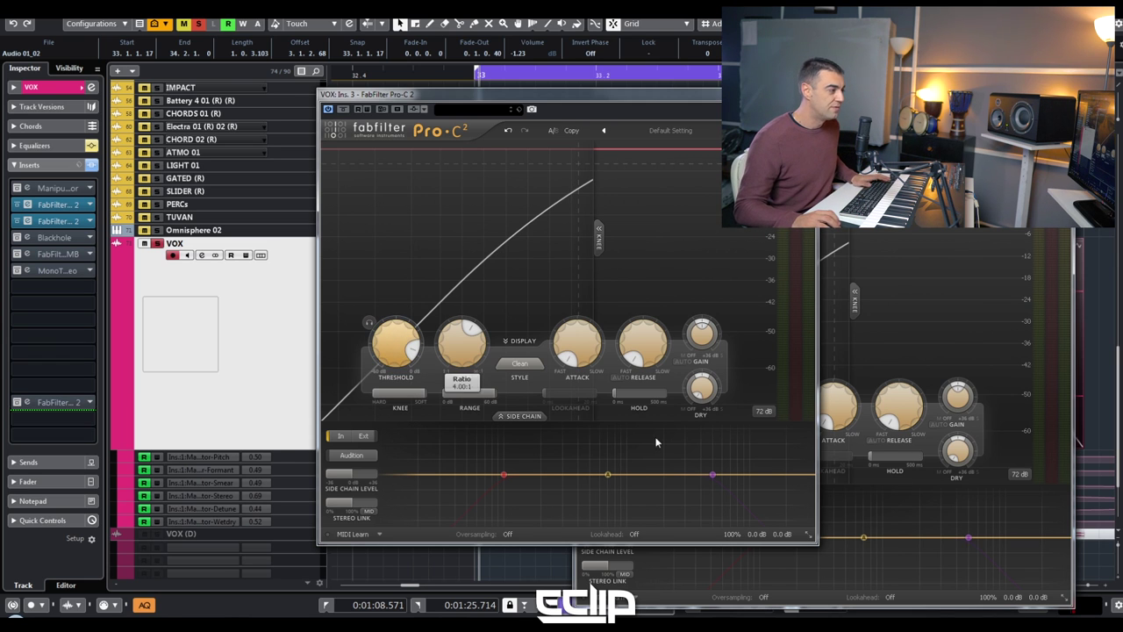
{"action": "key", "text": "space"}
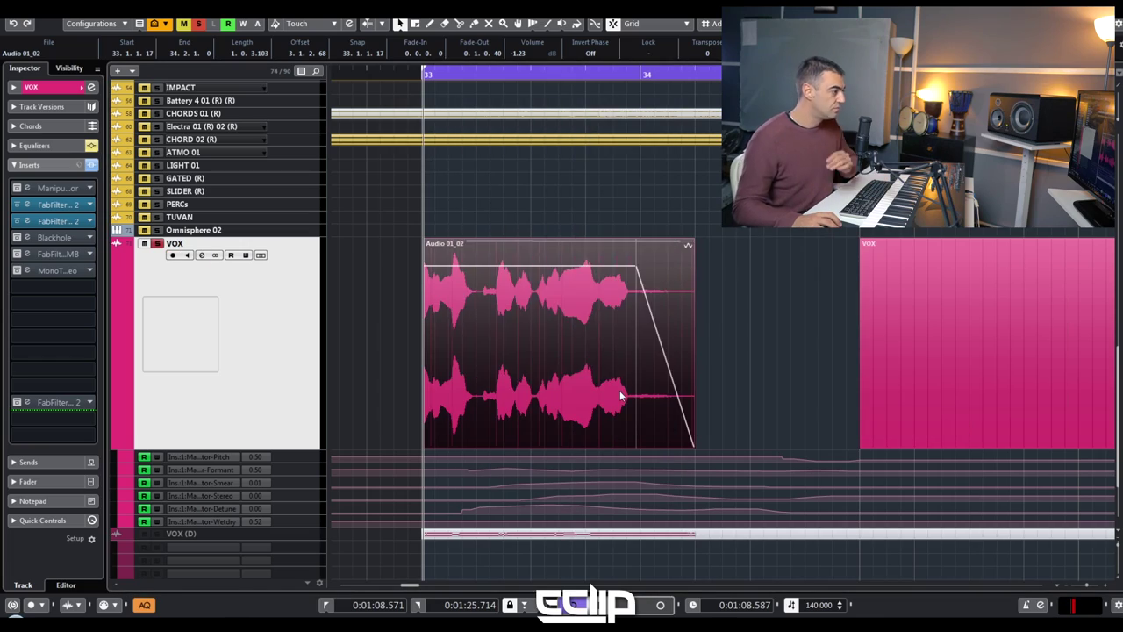
Render the VOX event in place to a new track and unmute the original Audio 01_02 clip
{"action": "key", "text": "ctrl+shift+r"}
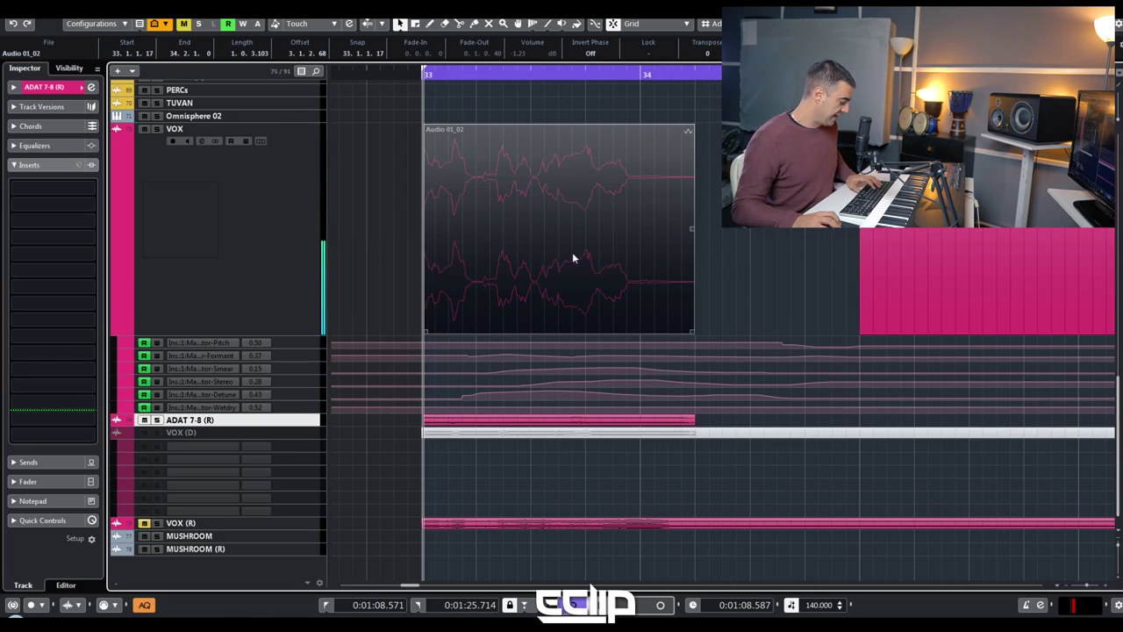
{"action": "key", "text": "7"}
{"action": "left_click", "coordinate": [547, 263]}
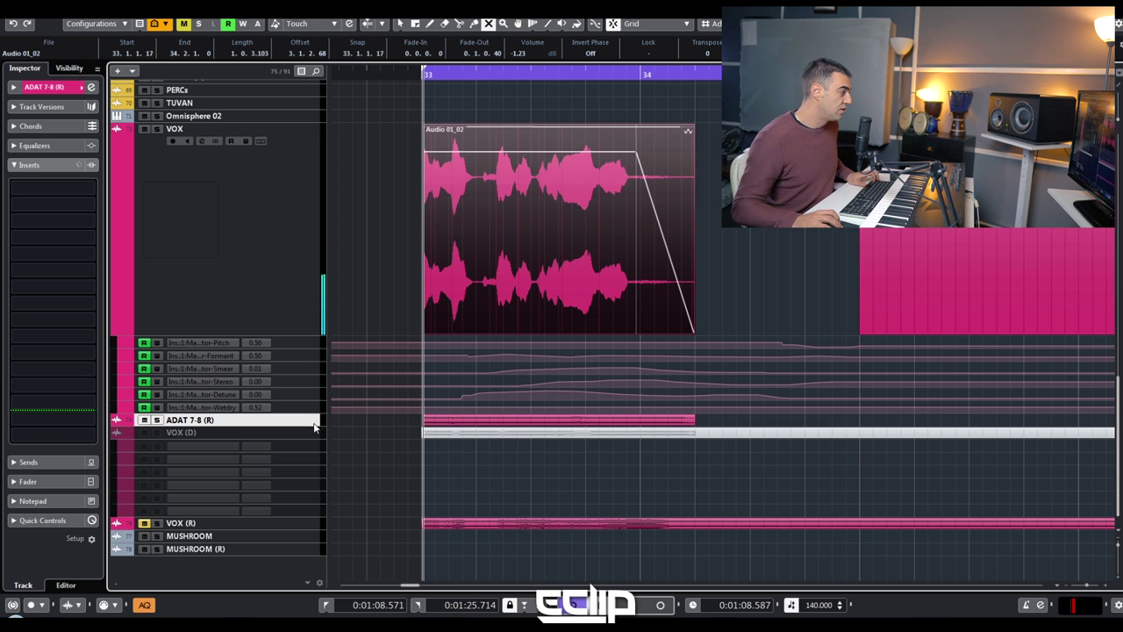
Move the ADAT 7-8 (R) track above VOX, enlarge it, and select the NEW_RENDER-69 clip
{"action": "left_click_drag", "start_coordinate": [289, 273], "coordinate": [312, 184]}
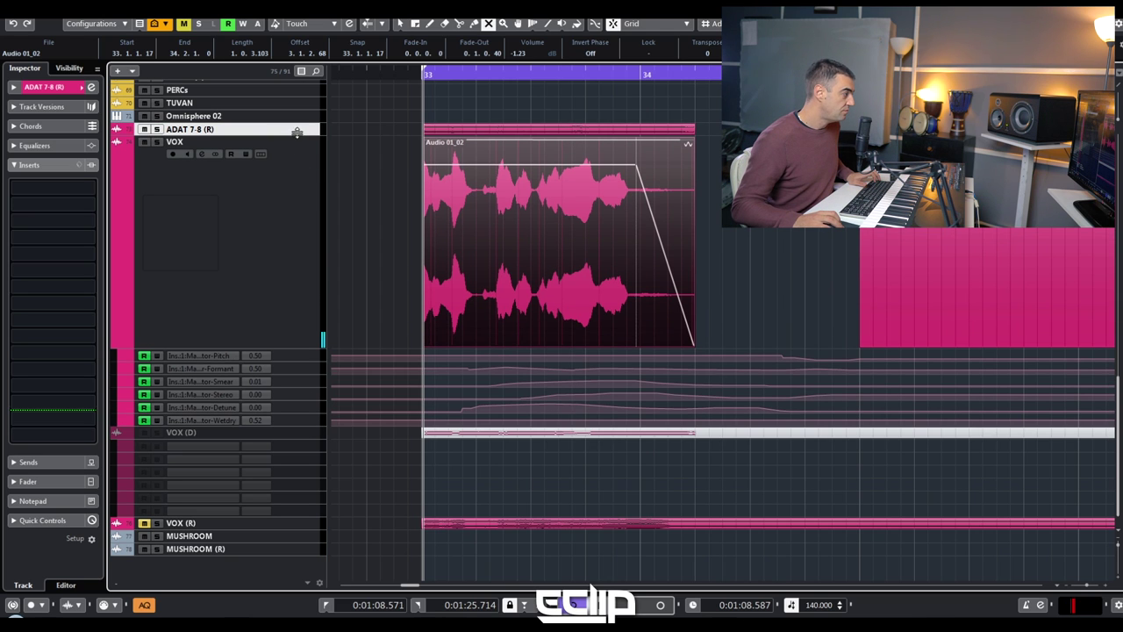
{"action": "left_click_drag", "start_coordinate": [297, 136], "coordinate": [319, 292]}
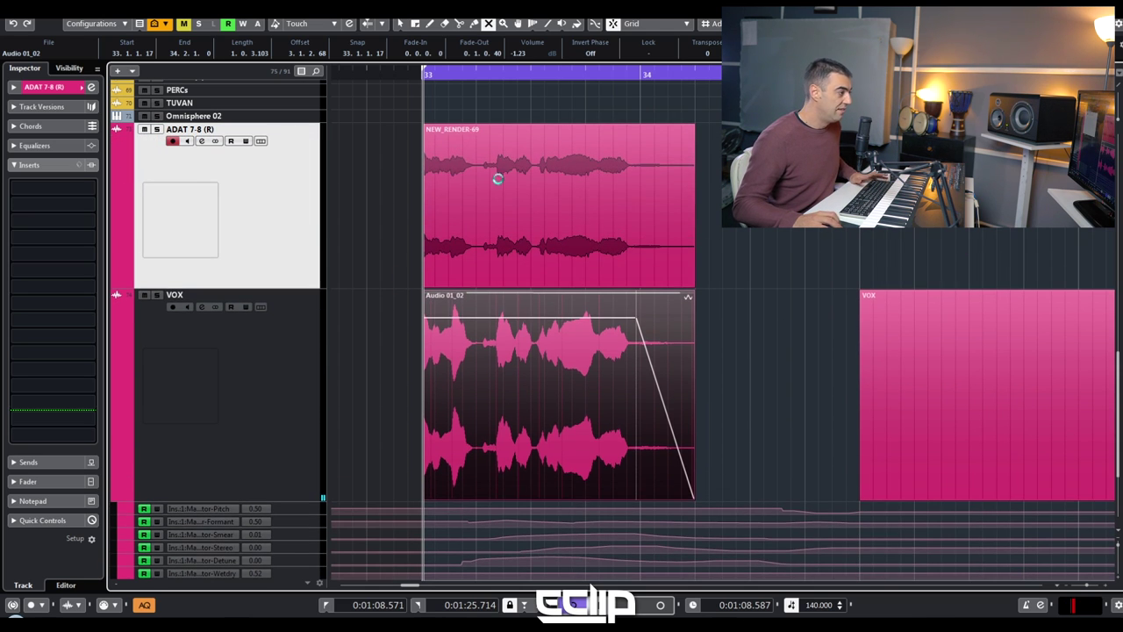
{"action": "key", "text": "1"}
{"action": "left_click", "coordinate": [528, 146]}
{"action": "scroll", "coordinate": [526, 52], "scroll_direction": "up", "scroll_amount": 10}
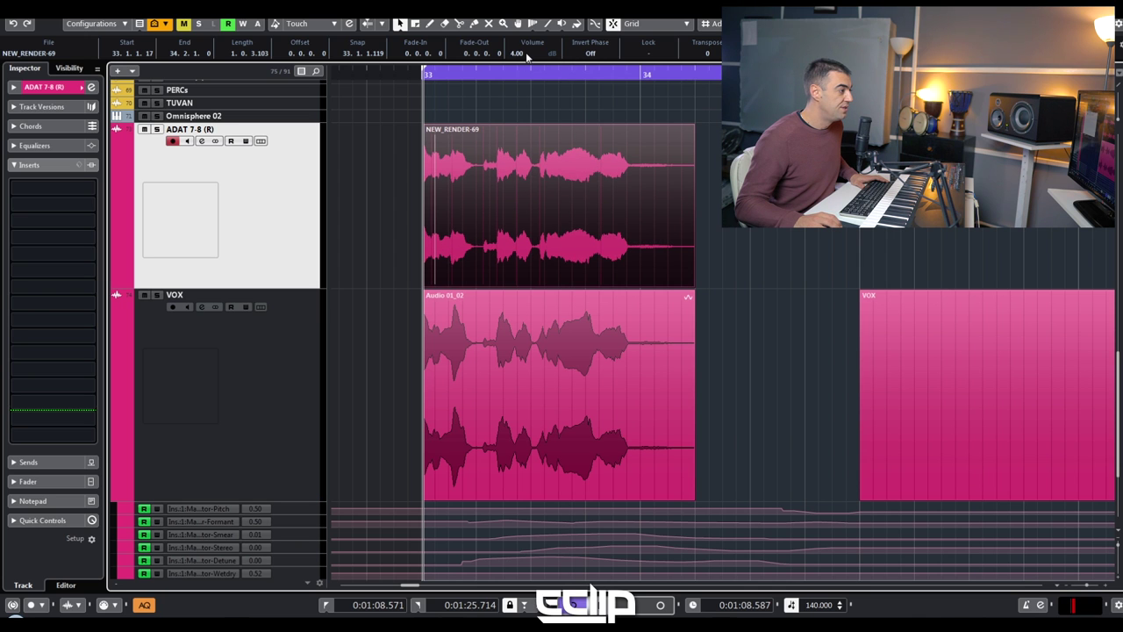
{"action": "key", "text": "h"}
{"action": "key", "text": "h"}
{"action": "key", "text": "h"}
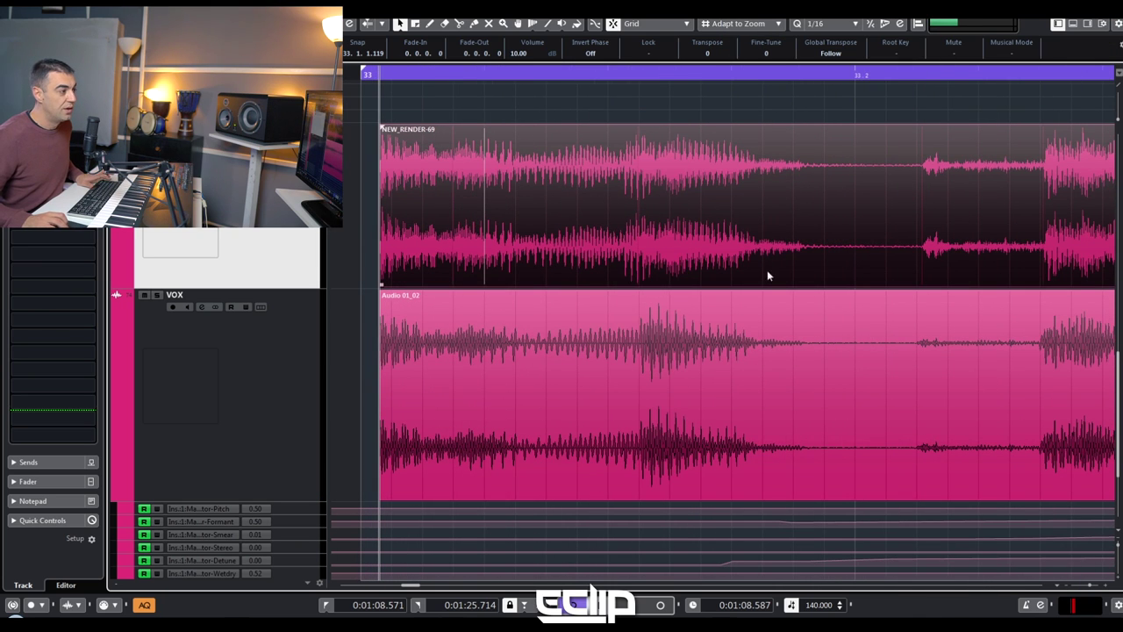
{"action": "key", "text": "g"}
{"action": "key", "text": "g"}
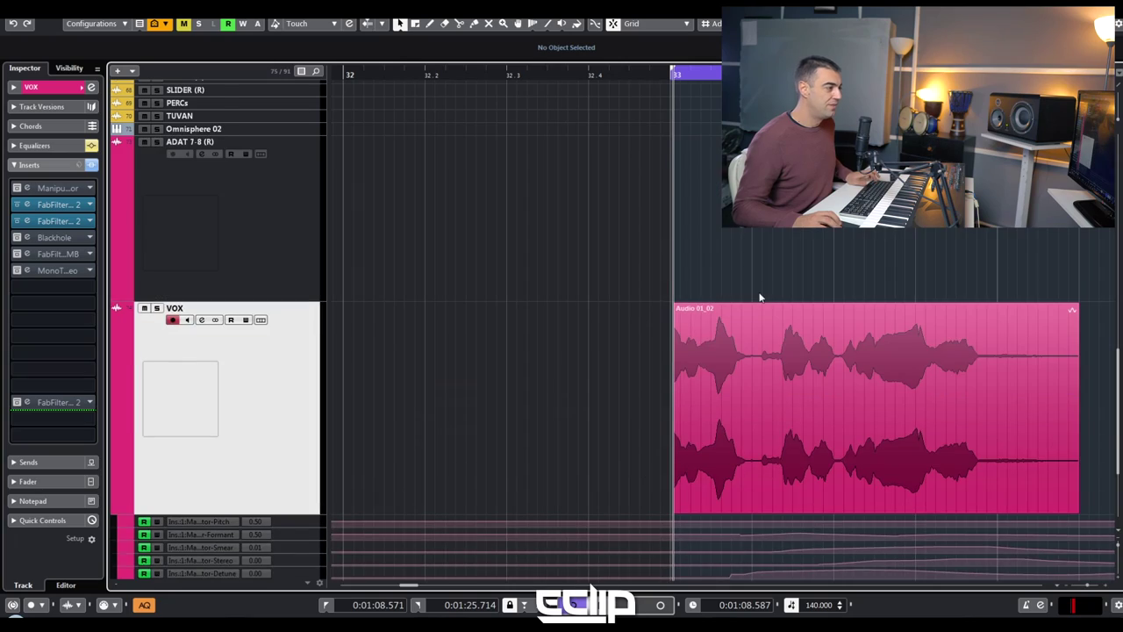
Enlarge the VOX track lane and select its Audio 01_02 event
{"action": "key", "text": "ctrl+Down"}
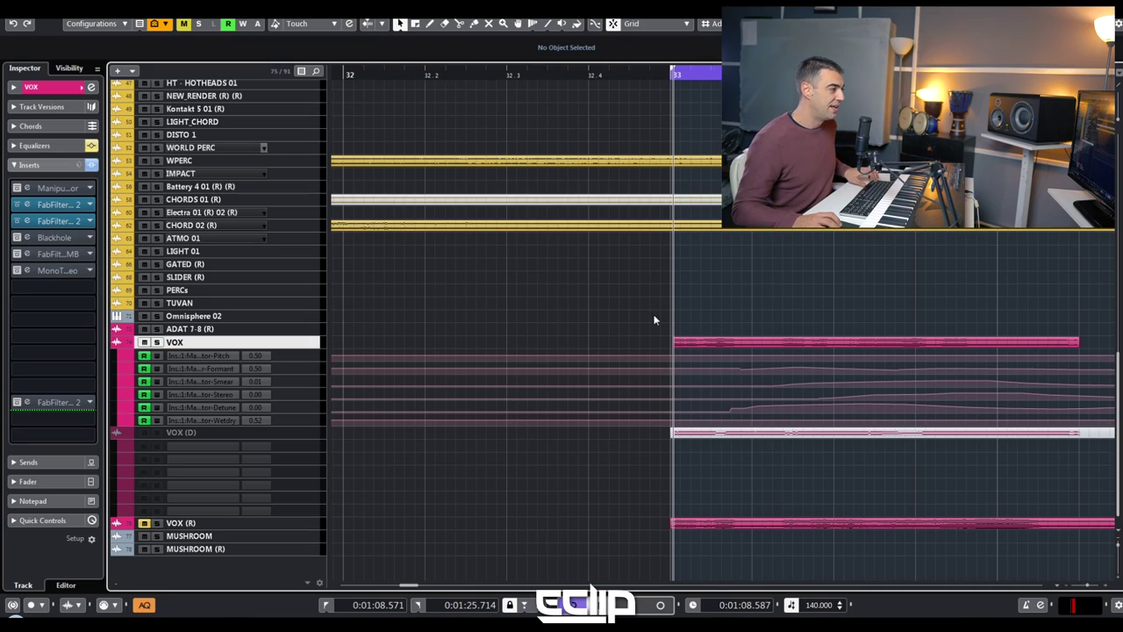
{"action": "key", "text": "ctrl+Down"}
{"action": "scroll", "coordinate": [717, 405], "scroll_direction": "up", "scroll_amount": 5}
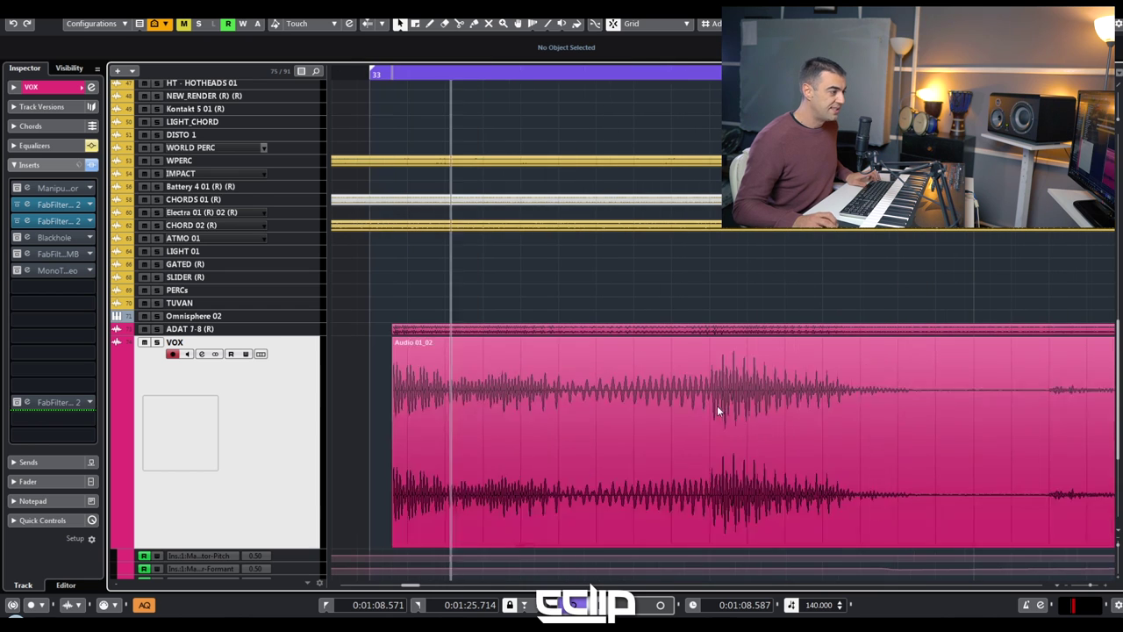
{"action": "scroll", "coordinate": [614, 421], "scroll_direction": "down", "scroll_amount": 3}
{"action": "left_click", "coordinate": [672, 291]}
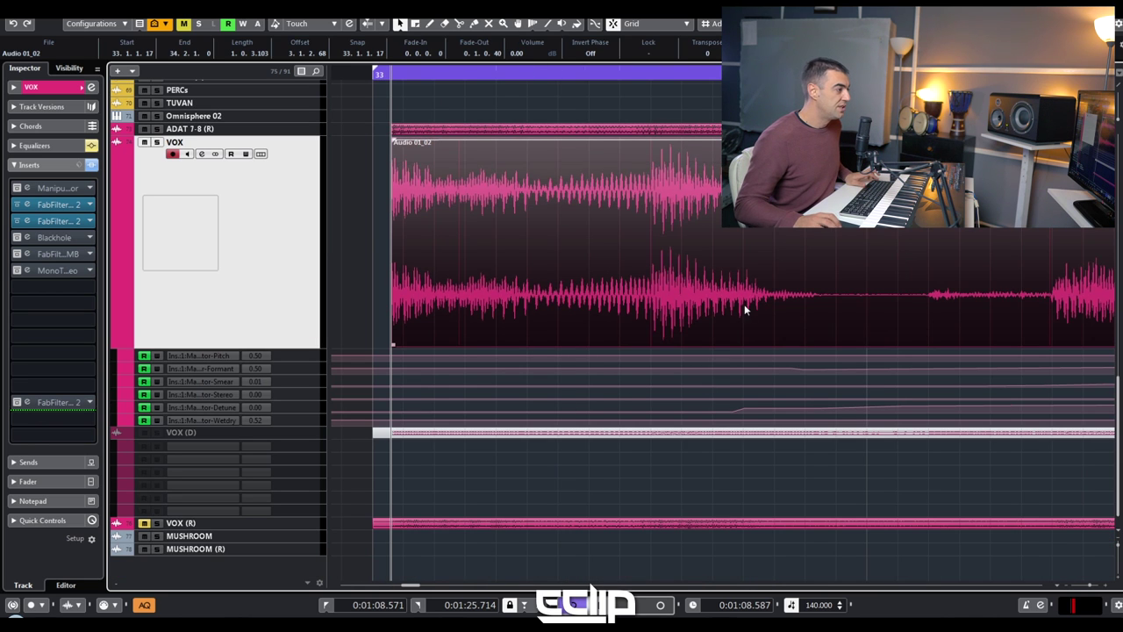
{"action": "scroll", "coordinate": [640, 237], "scroll_direction": "down", "scroll_amount": 2}
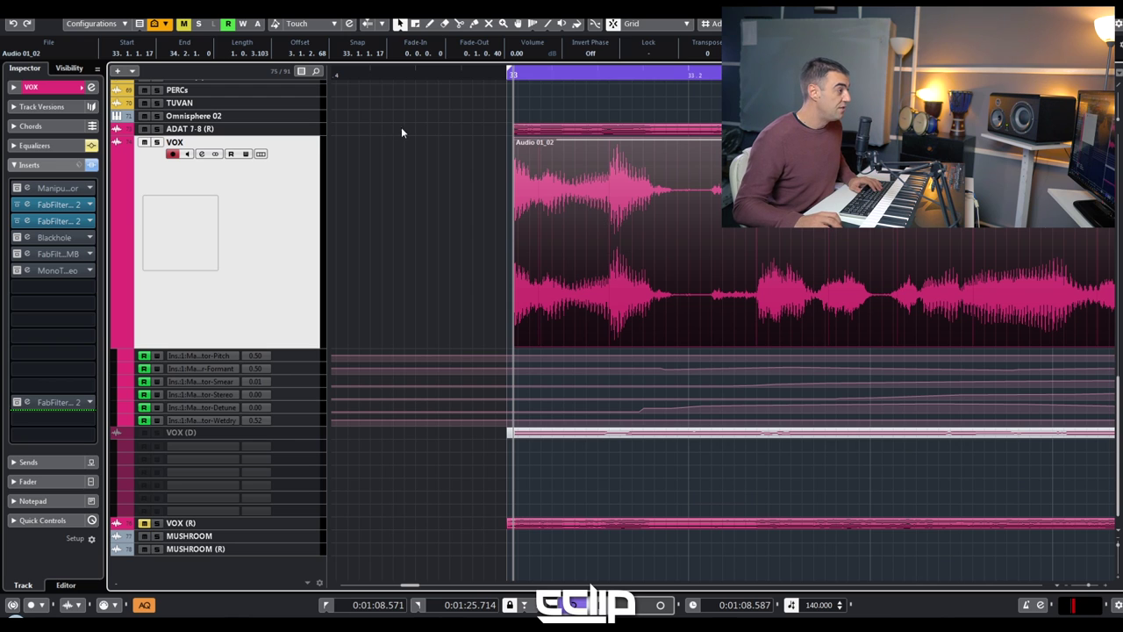
Draw three sharp dips into the event's volume envelope with the Draw tool
{"action": "left_click", "coordinate": [429, 23]}
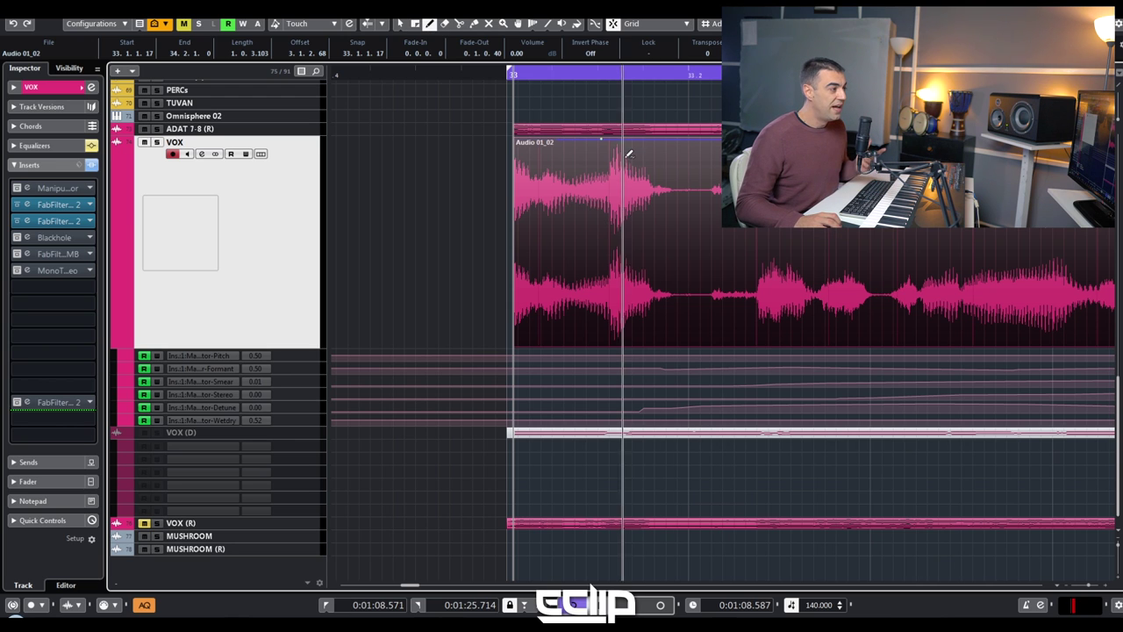
{"action": "left_click_drag", "start_coordinate": [622, 138], "coordinate": [618, 166]}
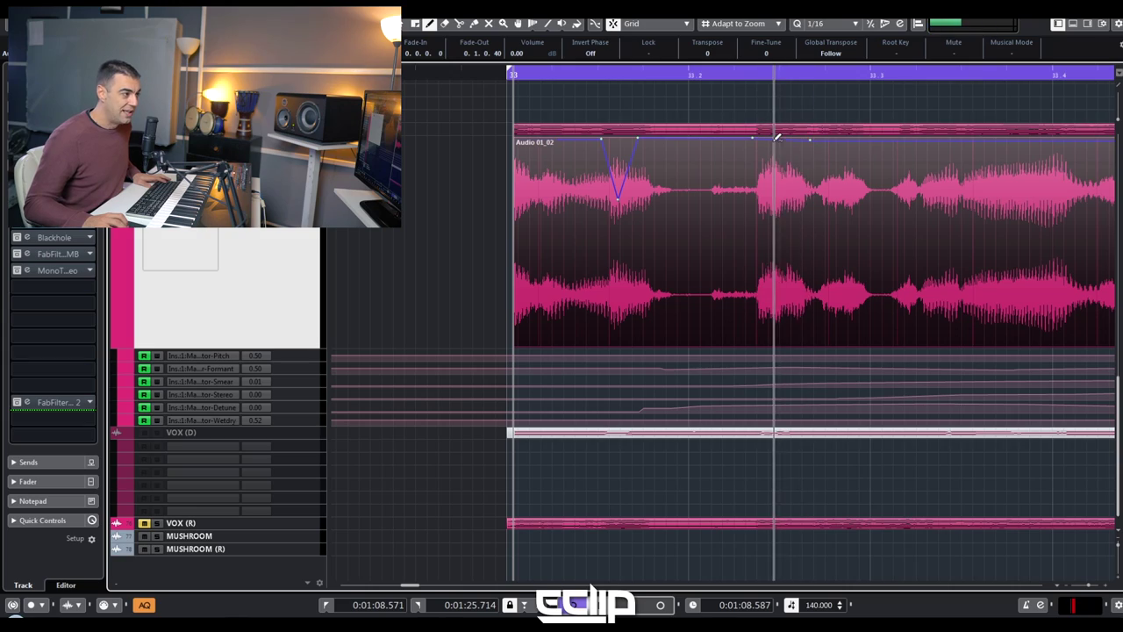
{"action": "left_click_drag", "start_coordinate": [772, 157], "coordinate": [767, 181]}
{"action": "key", "text": "g"}
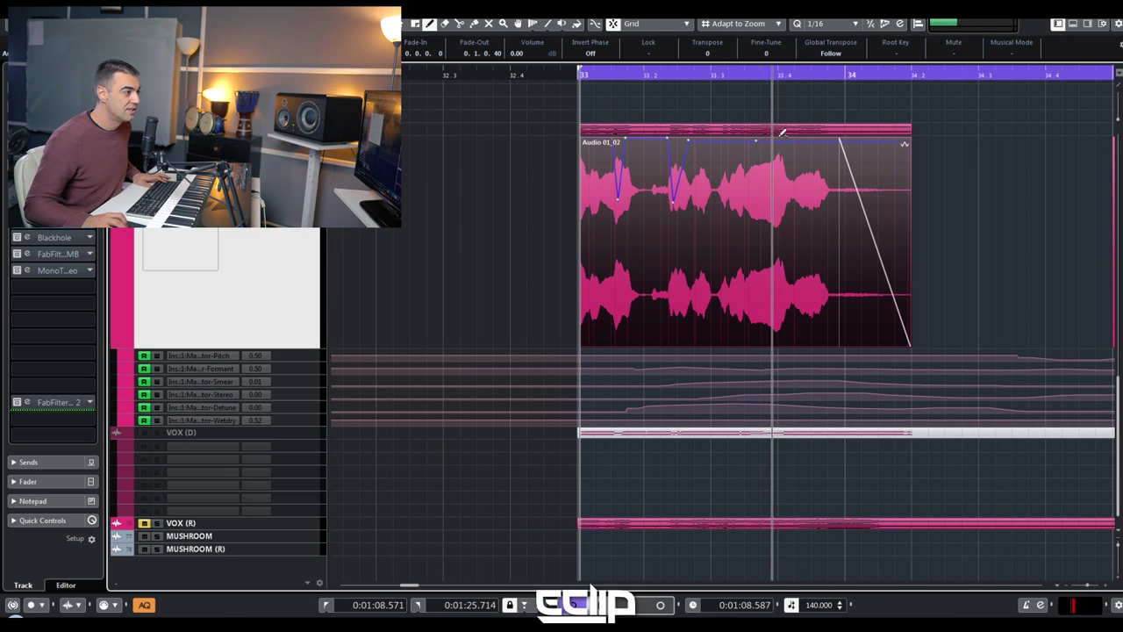
{"action": "left_click_drag", "start_coordinate": [784, 143], "coordinate": [785, 185]}
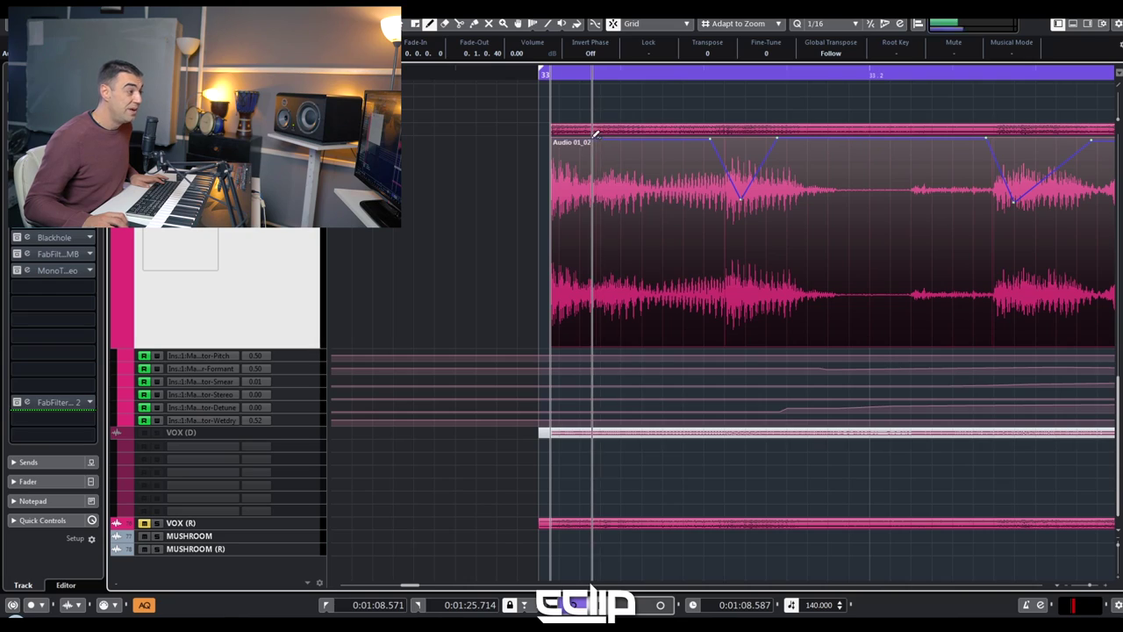
Draw a volume ramp at the Audio 01_02 event's start, deepening the opening duck
{"action": "left_click_drag", "start_coordinate": [596, 134], "coordinate": [551, 174]}
{"action": "scroll", "coordinate": [376, 251], "scroll_direction": "down", "scroll_amount": 5}
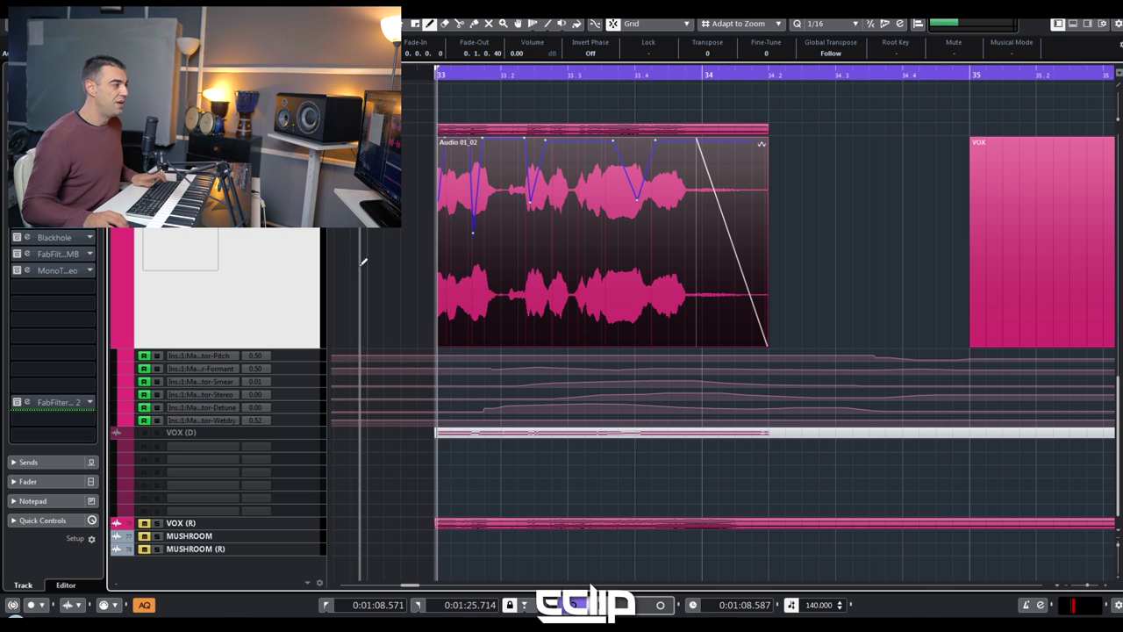
Zoom in on the bar 33 chop and select Audio 01_02 with Object Selection for a 3.00 dB volume
{"action": "key", "text": "g"}
{"action": "left_click", "coordinate": [548, 184]}
{"action": "key", "text": "h"}
{"action": "key", "text": "h"}
{"action": "key", "text": "h"}
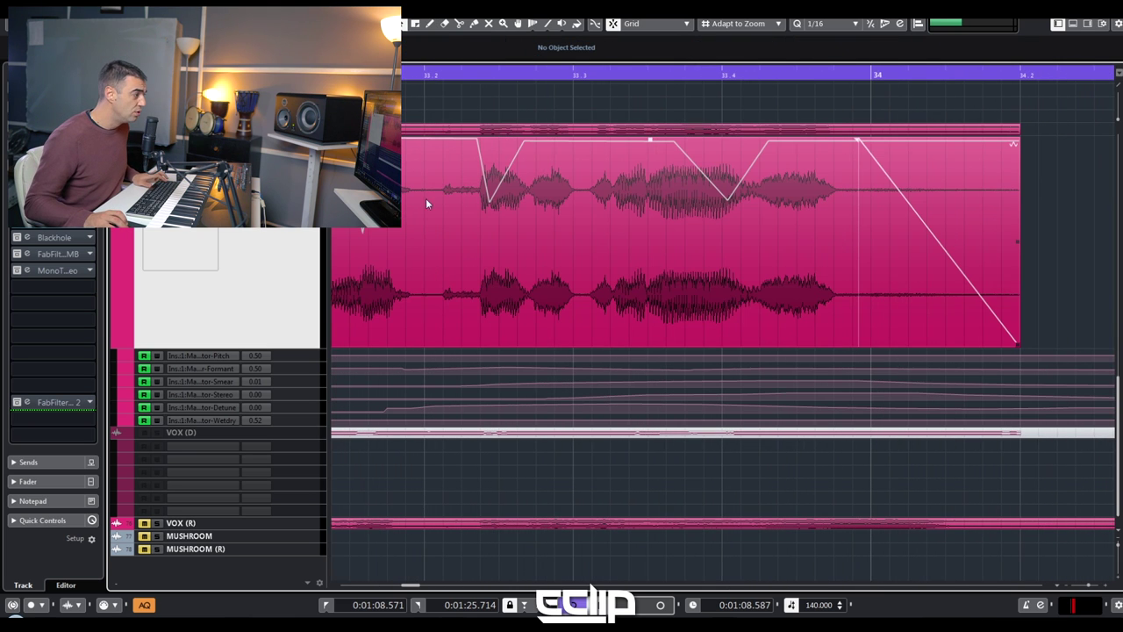
{"action": "scroll", "coordinate": [547, 232], "scroll_direction": "right", "scroll_amount": 5}
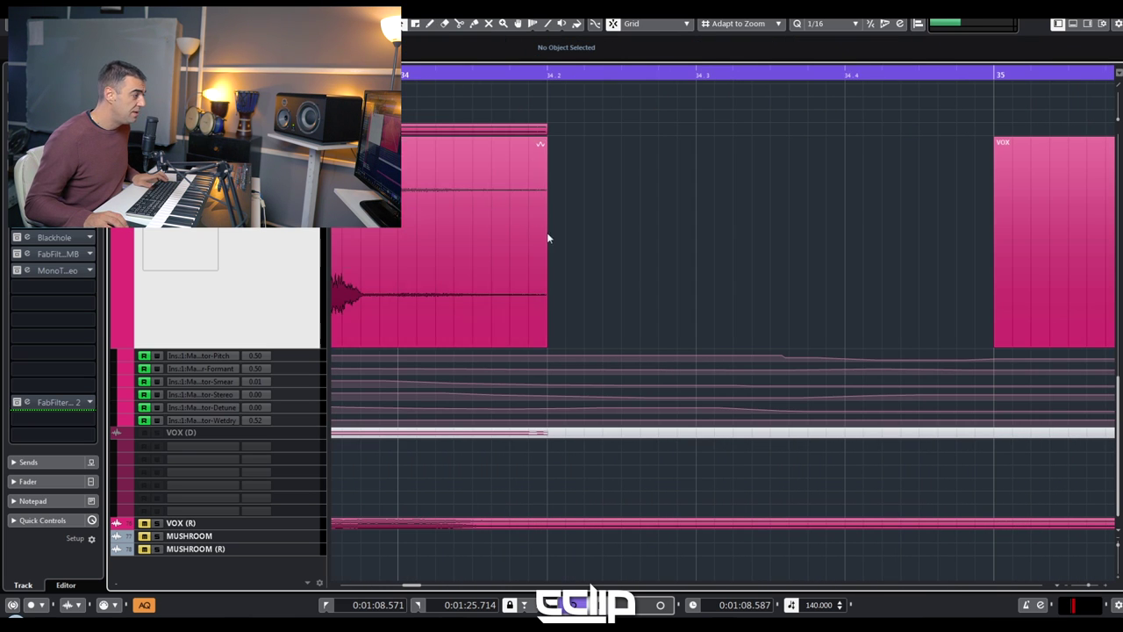
{"action": "scroll", "coordinate": [572, 227], "scroll_direction": "left", "scroll_amount": 6}
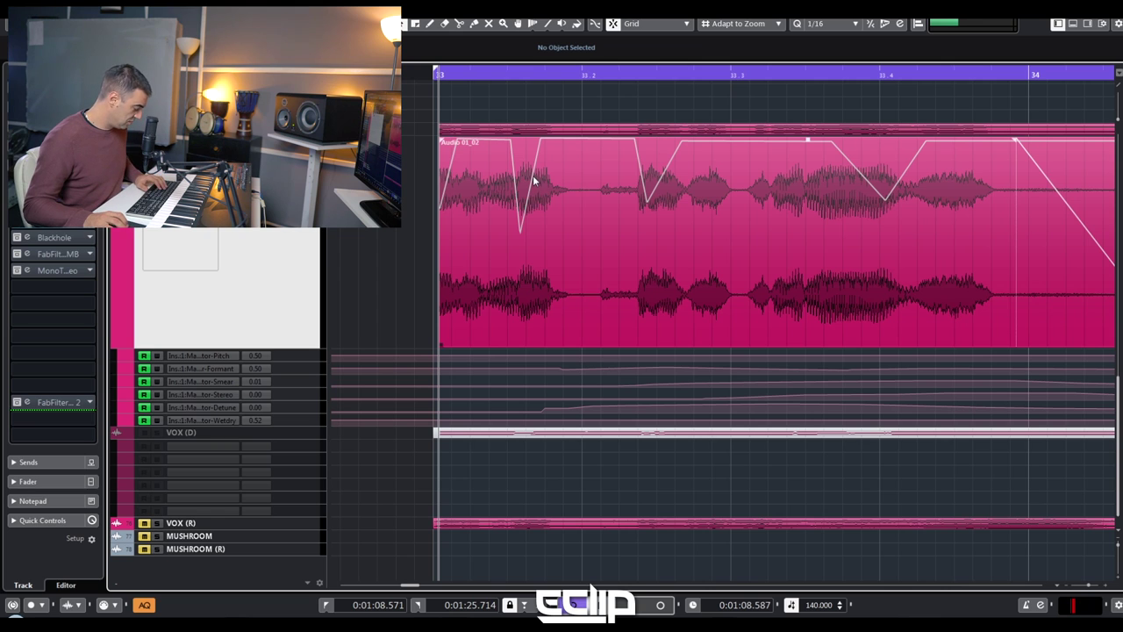
{"action": "key", "text": "8"}
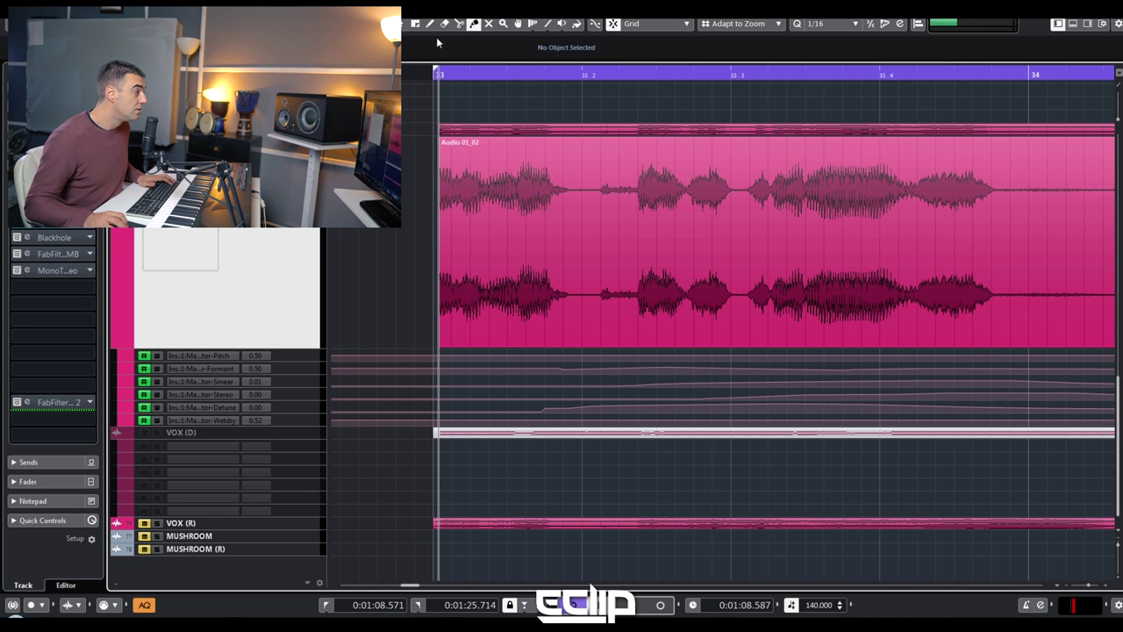
{"action": "left_click", "coordinate": [533, 204]}
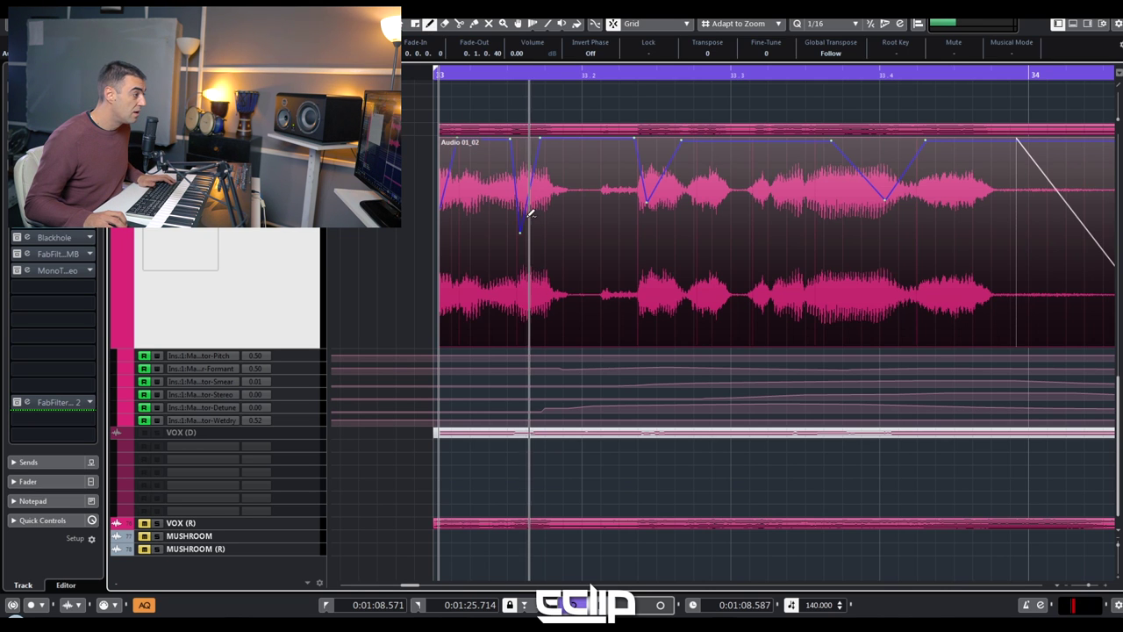
{"action": "scroll", "coordinate": [532, 226], "scroll_direction": "down", "scroll_amount": 5}
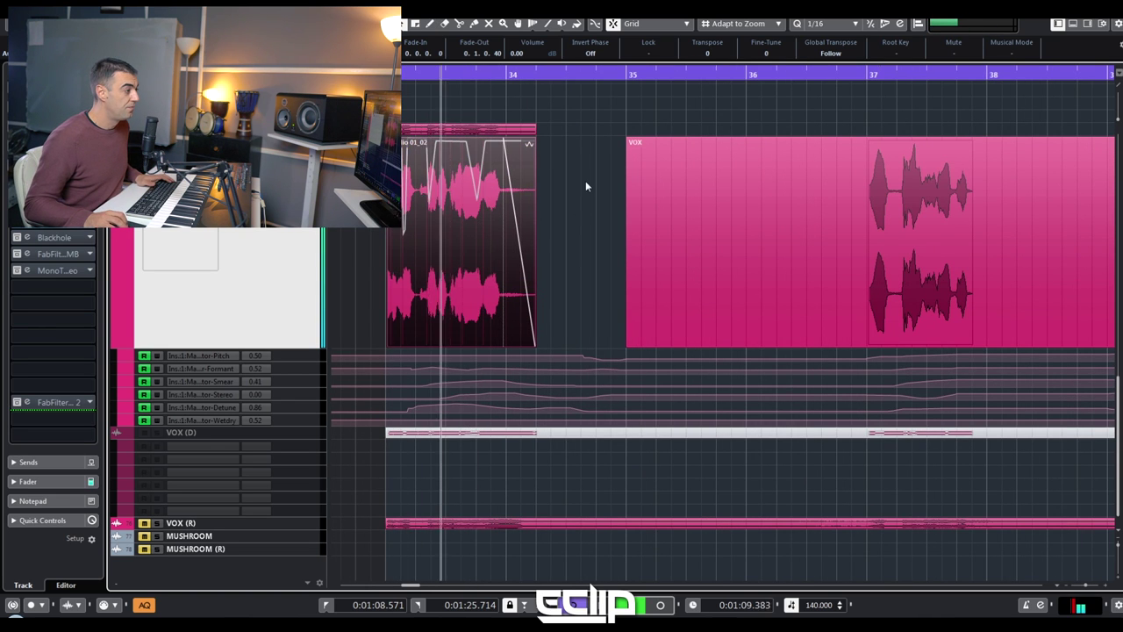
{"action": "left_click", "coordinate": [585, 181]}
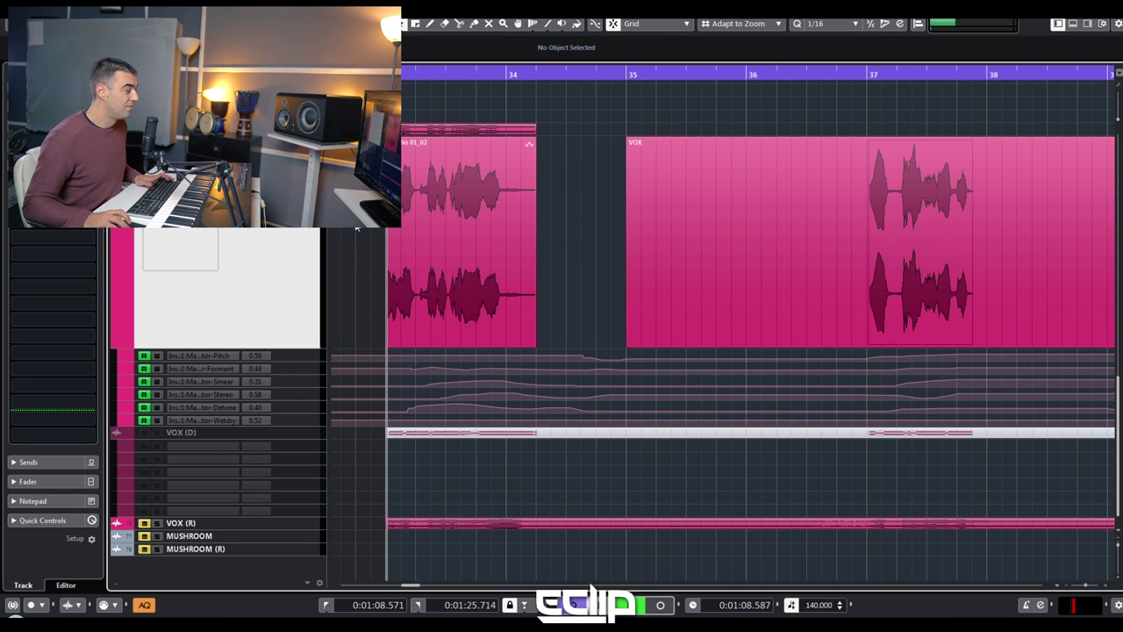
{"action": "left_click", "coordinate": [502, 132]}
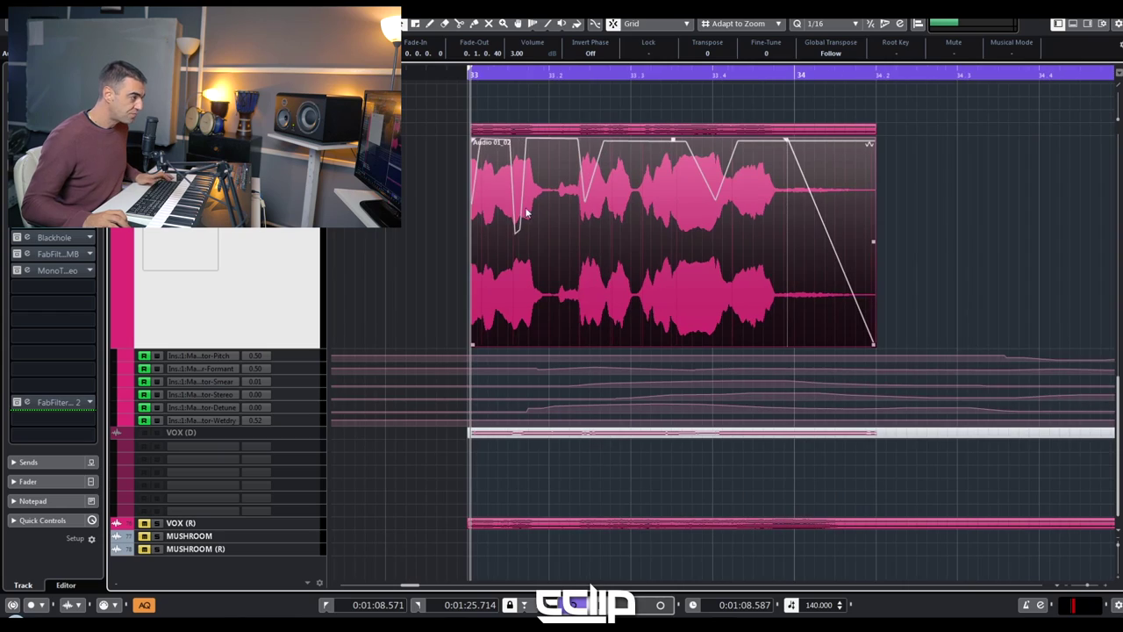
Raise Audio 01_02's volume from 3.00 to 5.00 dB and play it back from bar 33
{"action": "key", "text": "space"}
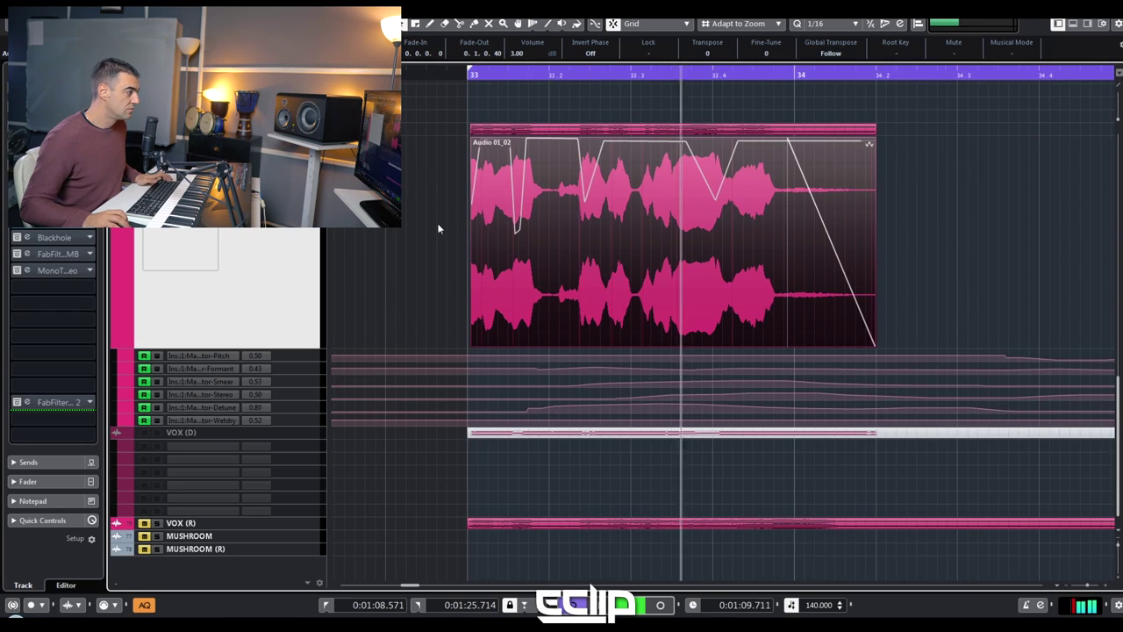
{"action": "key", "text": "space"}
{"action": "key", "text": "space"}
{"action": "key", "text": "space"}
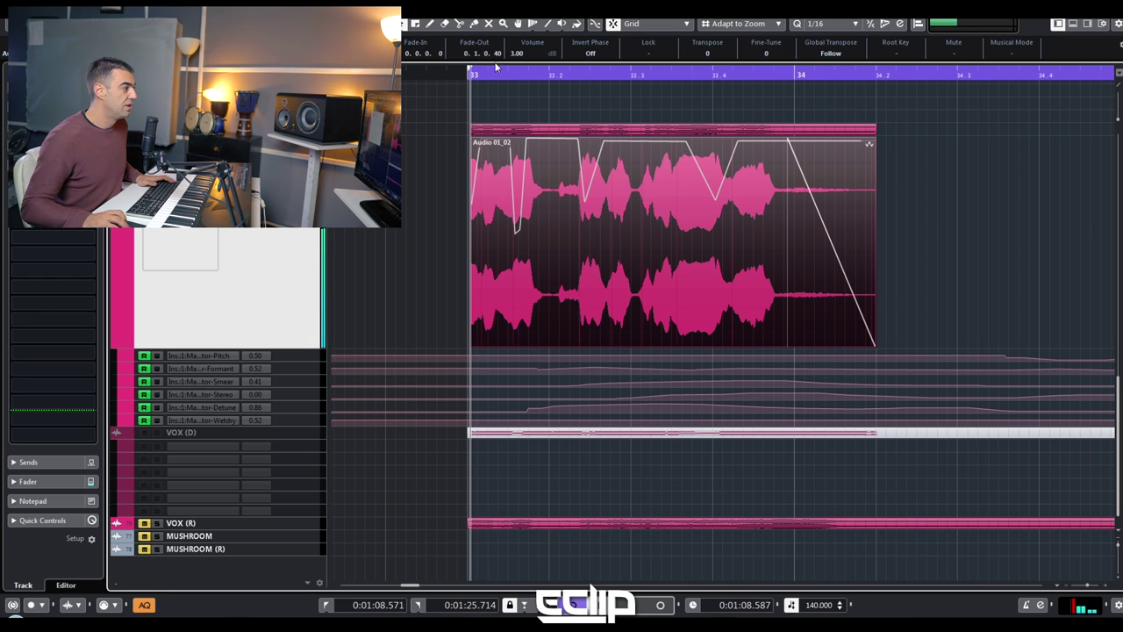
{"action": "scroll", "coordinate": [521, 56], "scroll_direction": "up", "scroll_amount": 2}
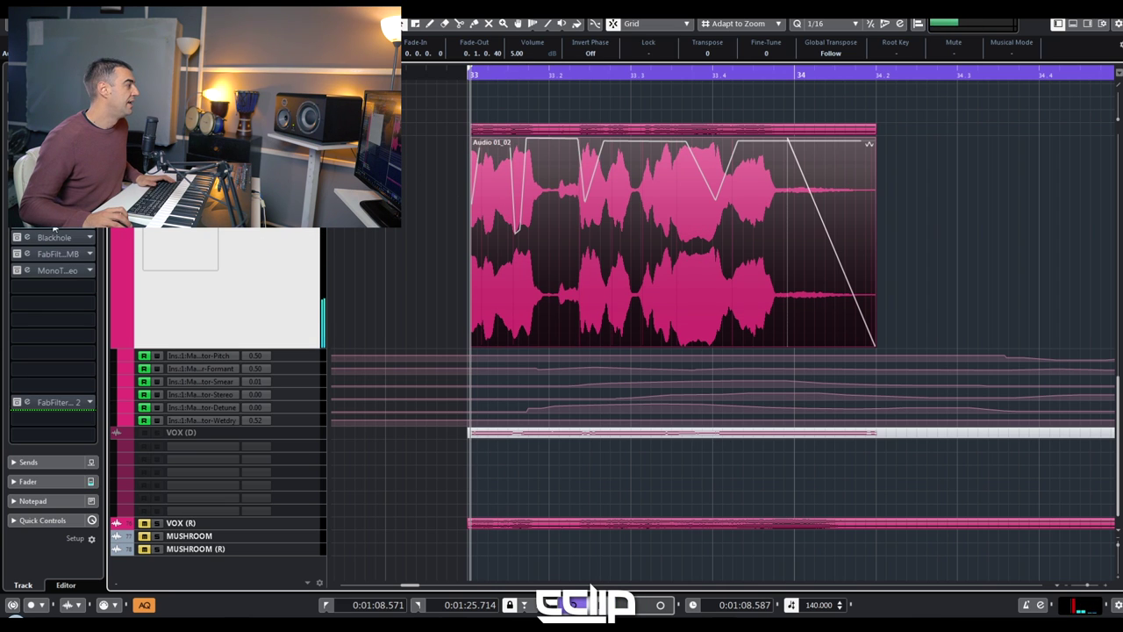
{"action": "left_click", "coordinate": [429, 288]}
{"action": "key", "text": "space"}
{"action": "key", "text": "space"}
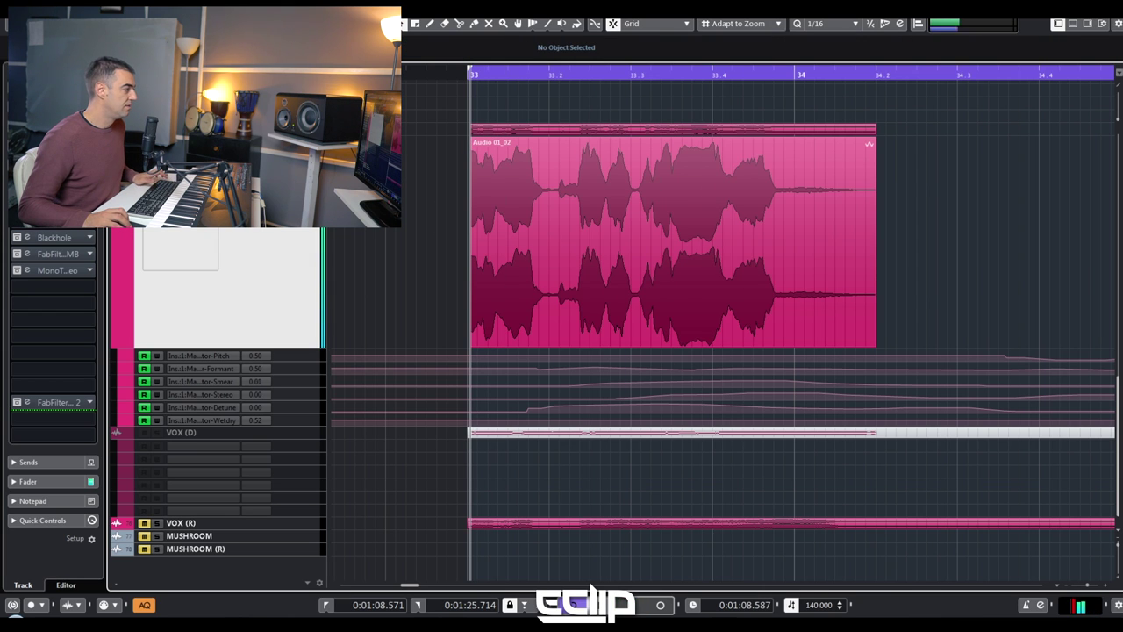
{"action": "key", "text": "space"}
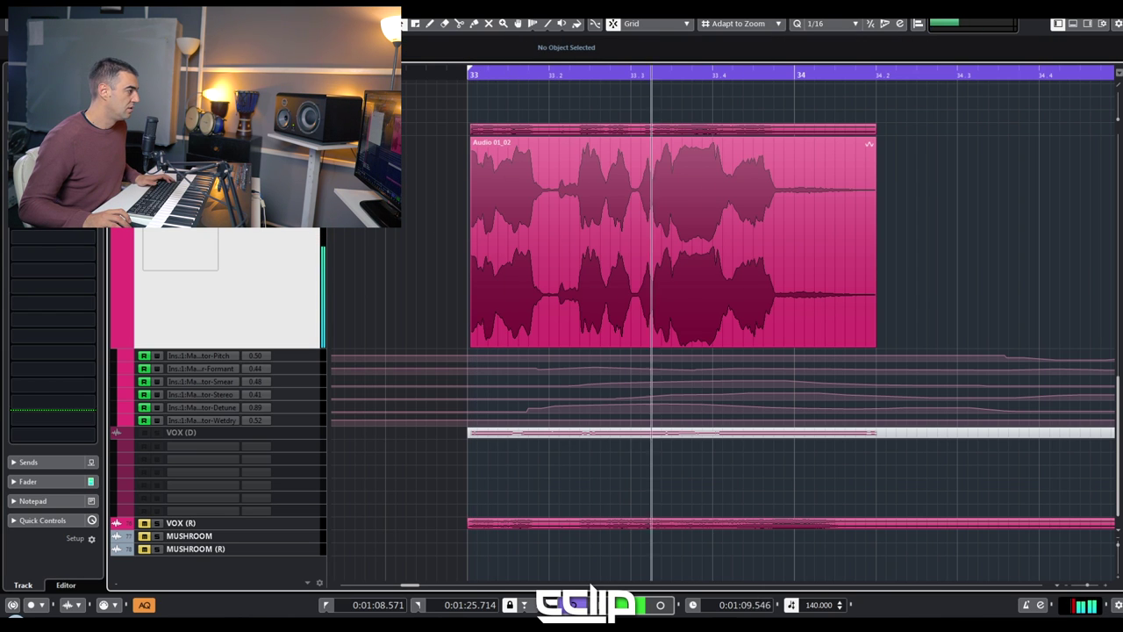
{"action": "key", "text": "space"}
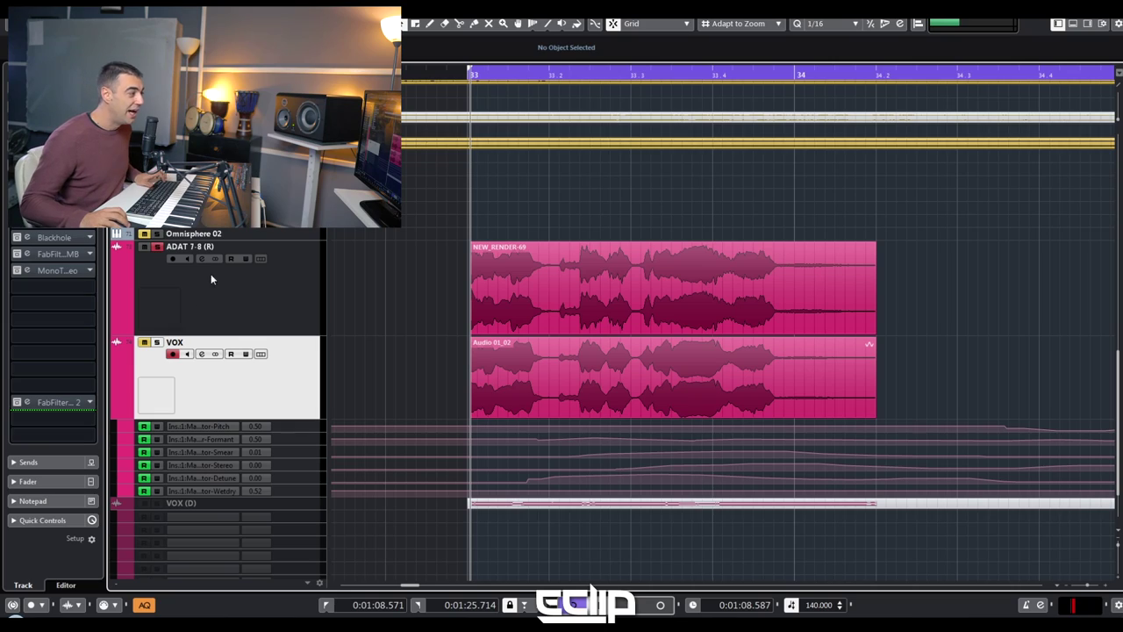
Select the ADAT 7-8 and VOX tracks so VOX sits beside the NEW_RENDER-69 render
{"action": "left_click", "coordinate": [211, 279]}
{"action": "left_click", "coordinate": [202, 344]}
{"action": "left_click", "coordinate": [224, 323]}
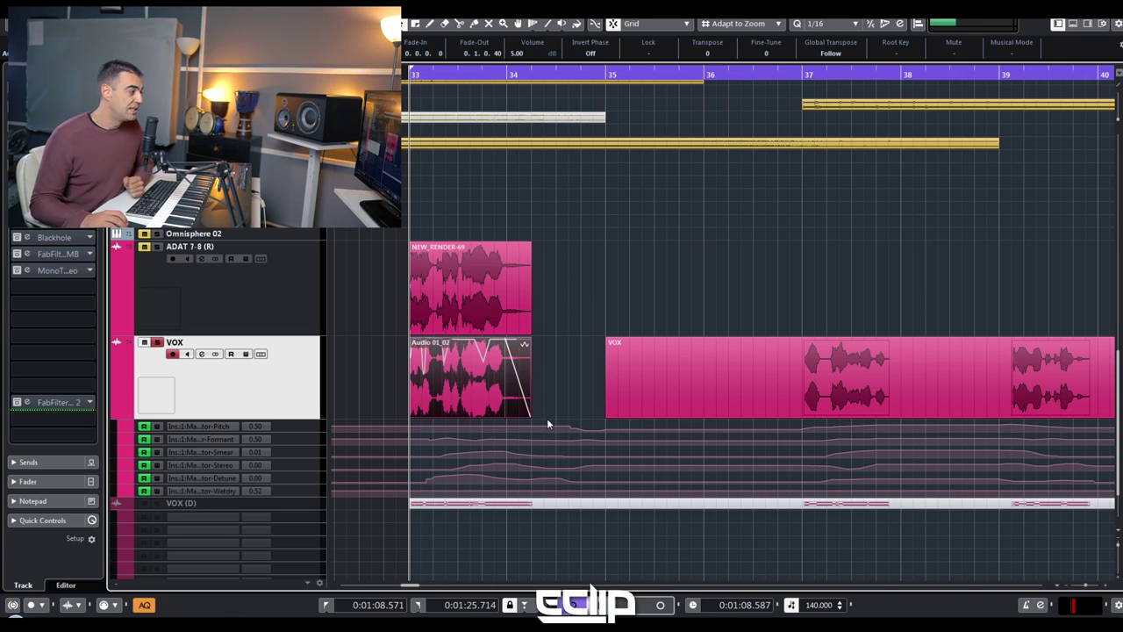
Clear the selection and play the VOX chop so DIGICheck Totalyser measures it
{"action": "left_click", "coordinate": [841, 401]}
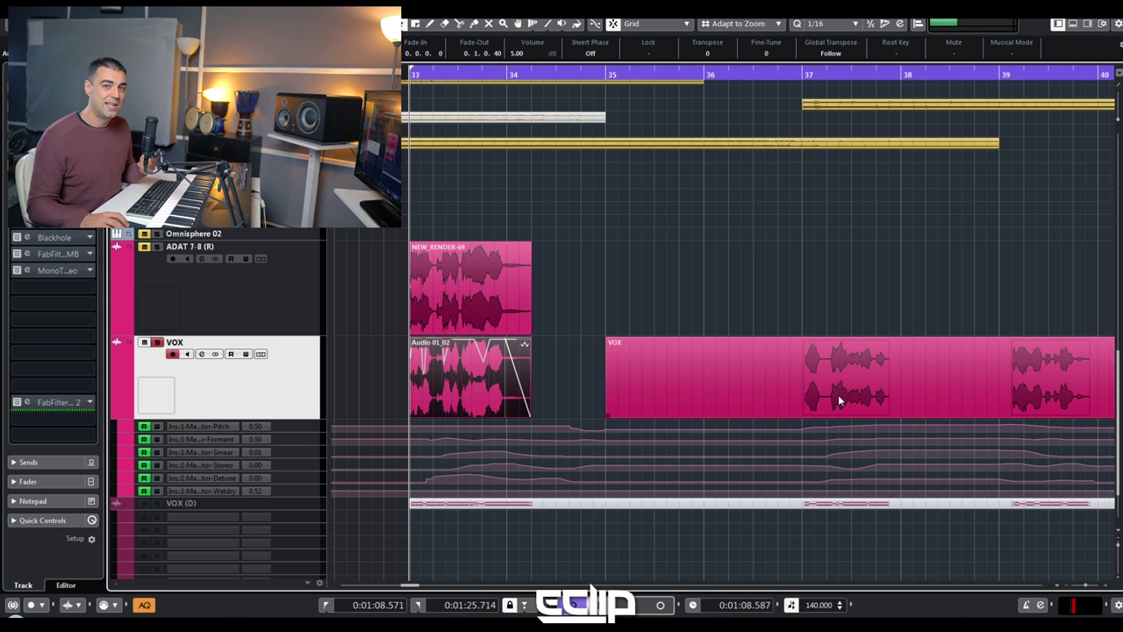
{"action": "key", "text": "ctrl+shift+a"}
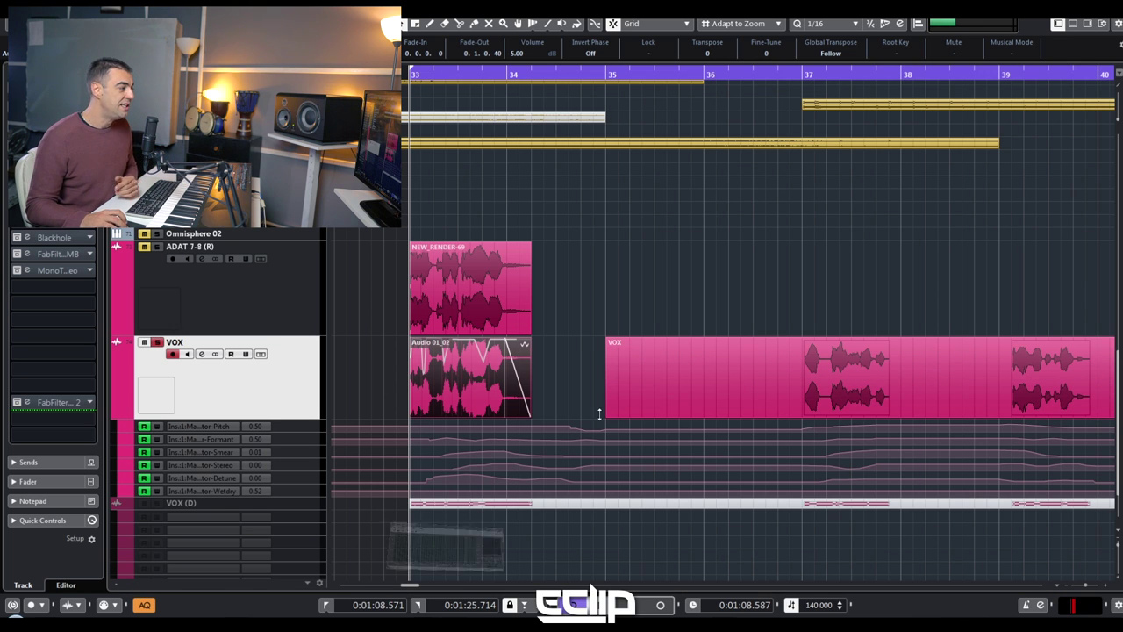
{"action": "left_click", "coordinate": [557, 323]}
{"action": "key", "text": "space"}
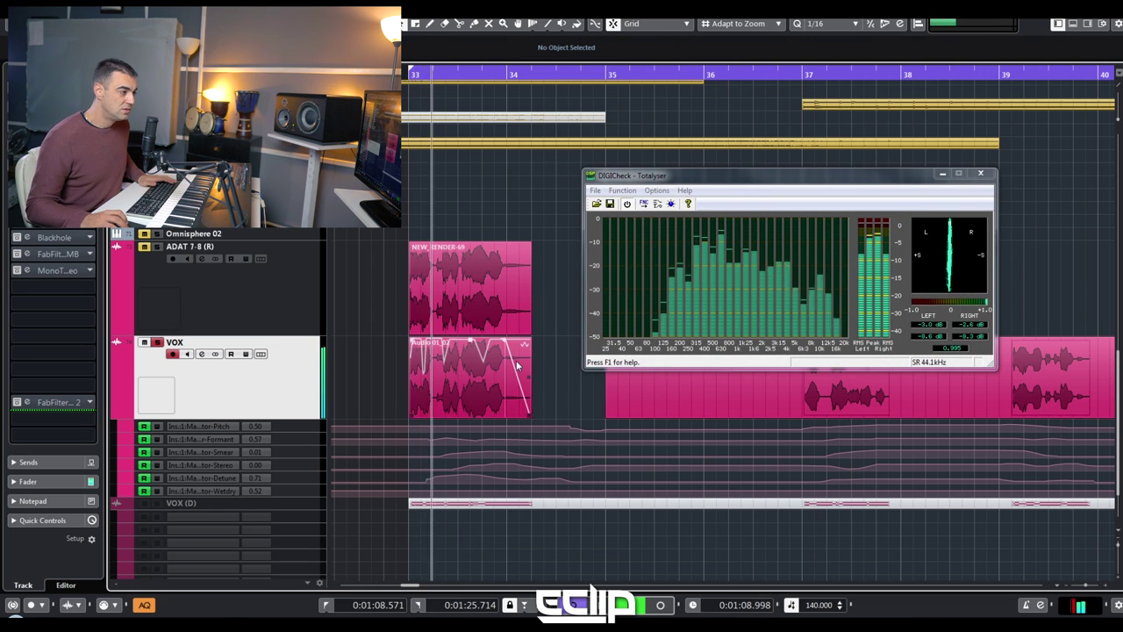
{"action": "key", "text": "space"}
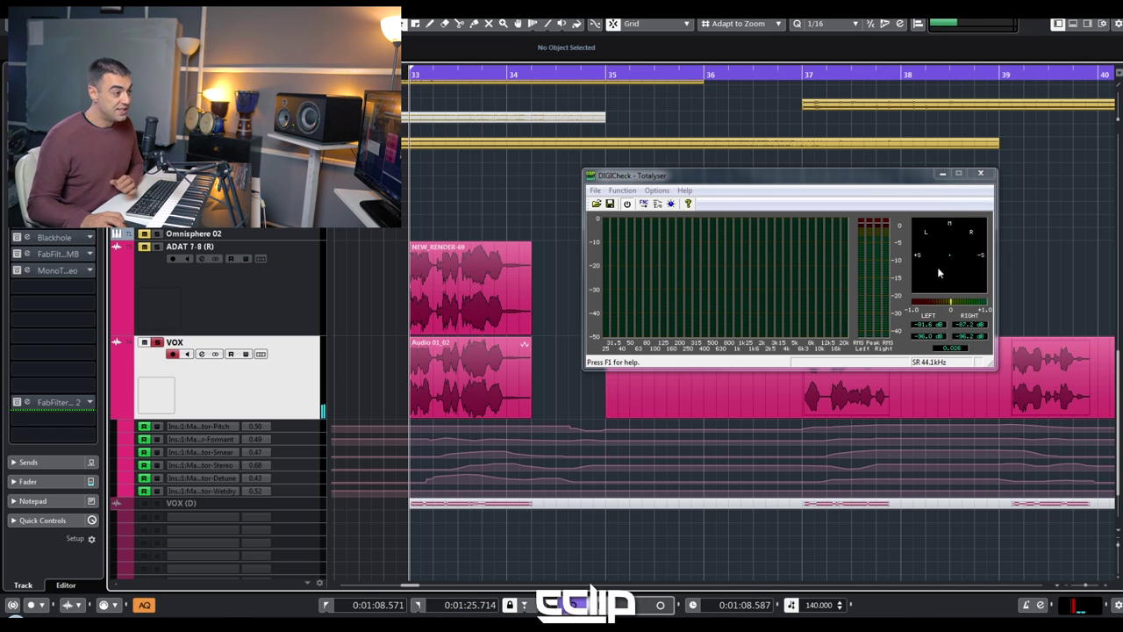
Review the MonoToStereo insert settings, then duplicate the VOX track as VOX (D)
{"action": "left_click", "coordinate": [31, 272]}
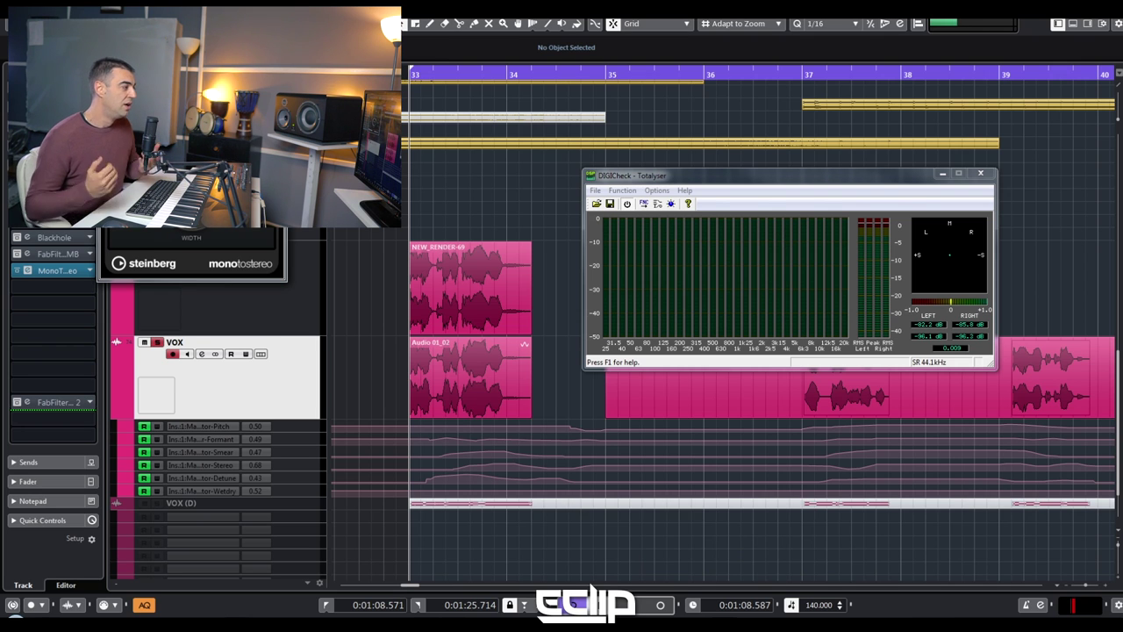
{"action": "key", "text": "ctrl+w"}
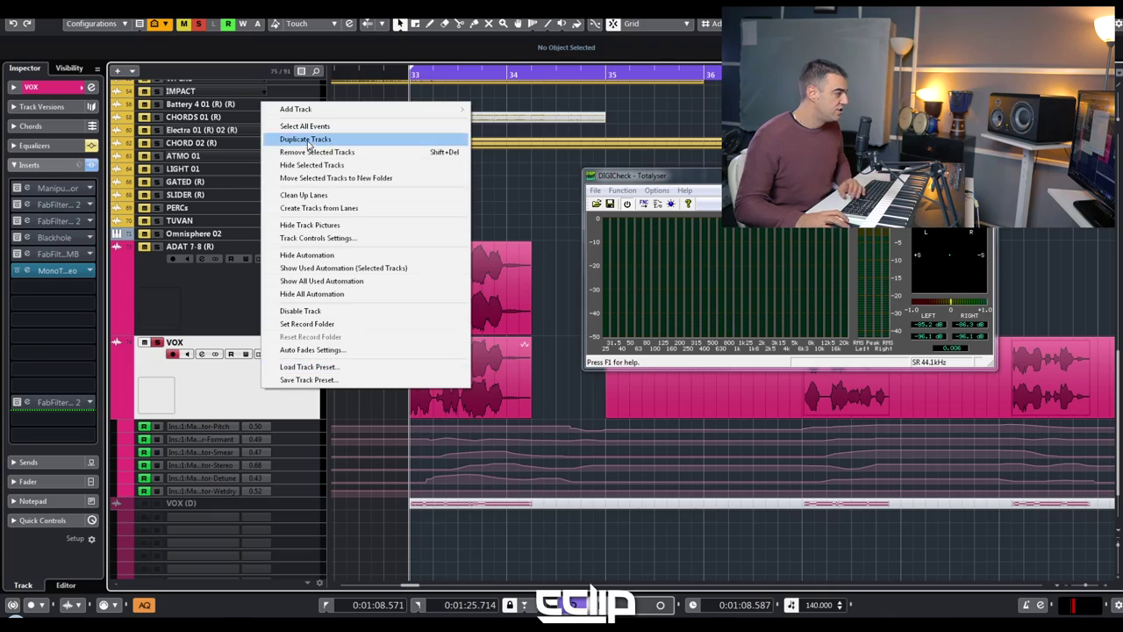
{"action": "left_click", "coordinate": [306, 139]}
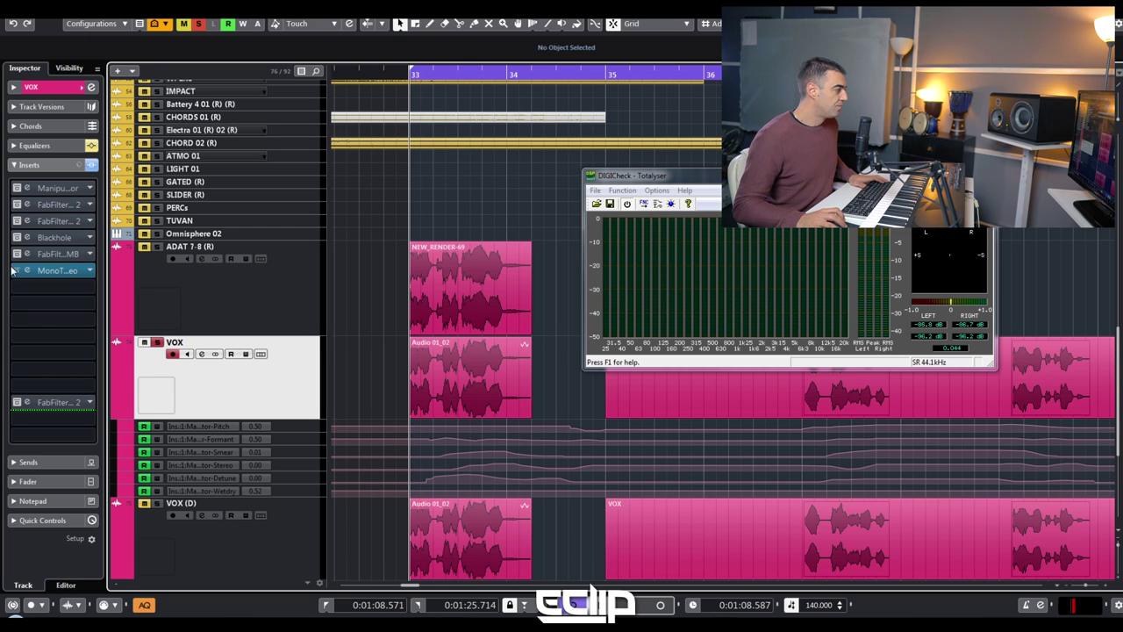
Compare the Channel Settings of VOX and VOX (D) to confirm matching inserts
{"action": "right_click", "coordinate": [116, 516]}
{"action": "left_click", "coordinate": [313, 556]}
{"action": "left_click", "coordinate": [298, 552]}
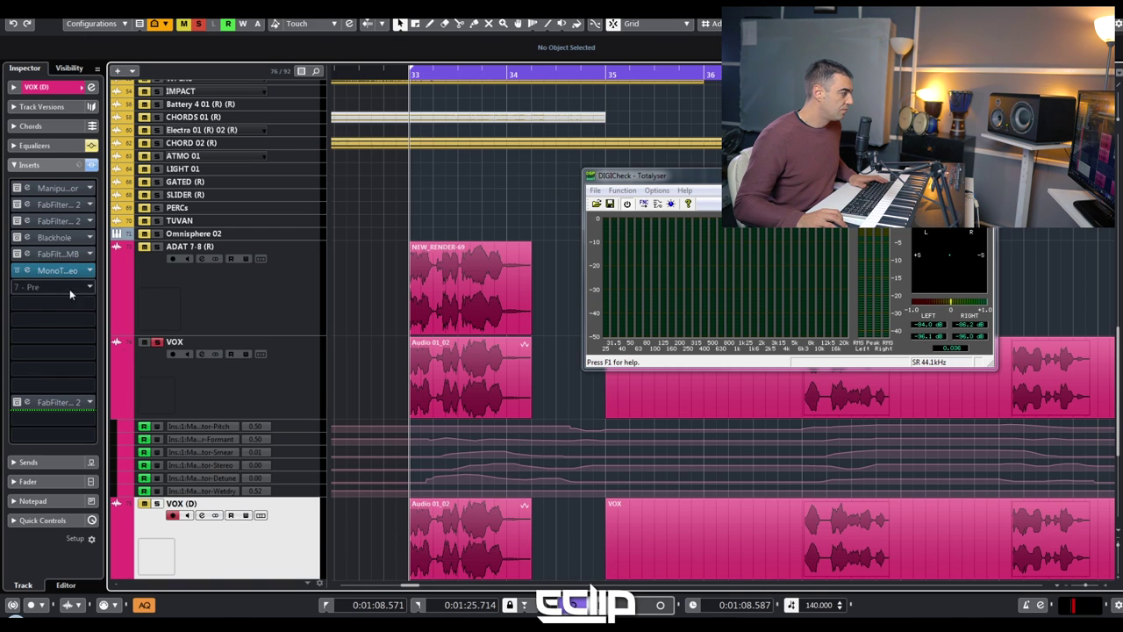
{"action": "left_click", "coordinate": [201, 354]}
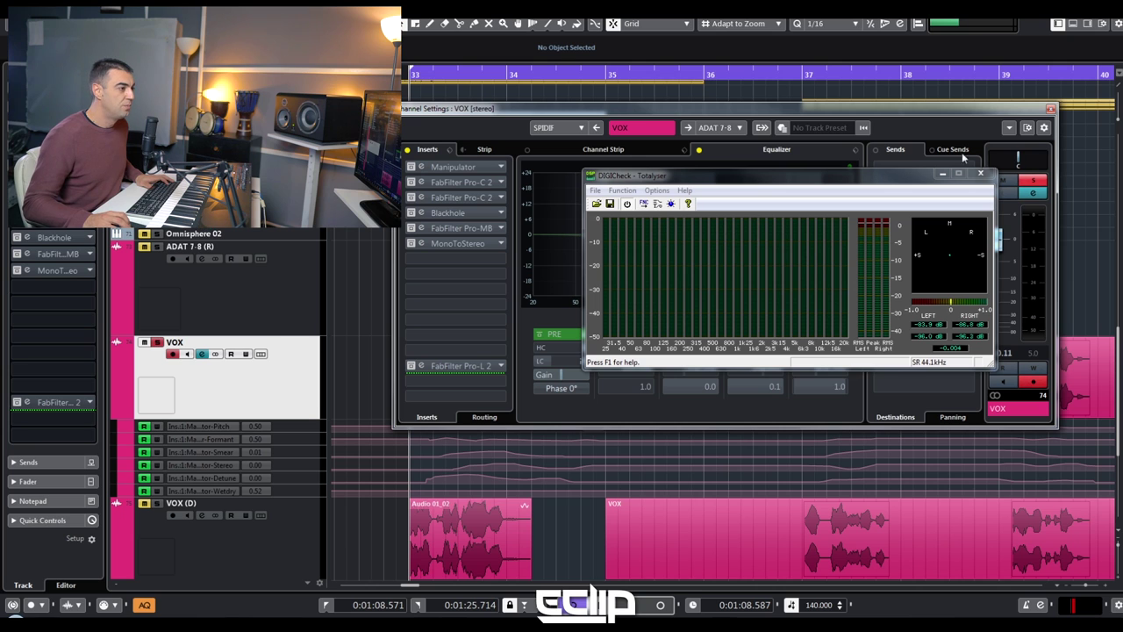
{"action": "left_click", "coordinate": [270, 555]}
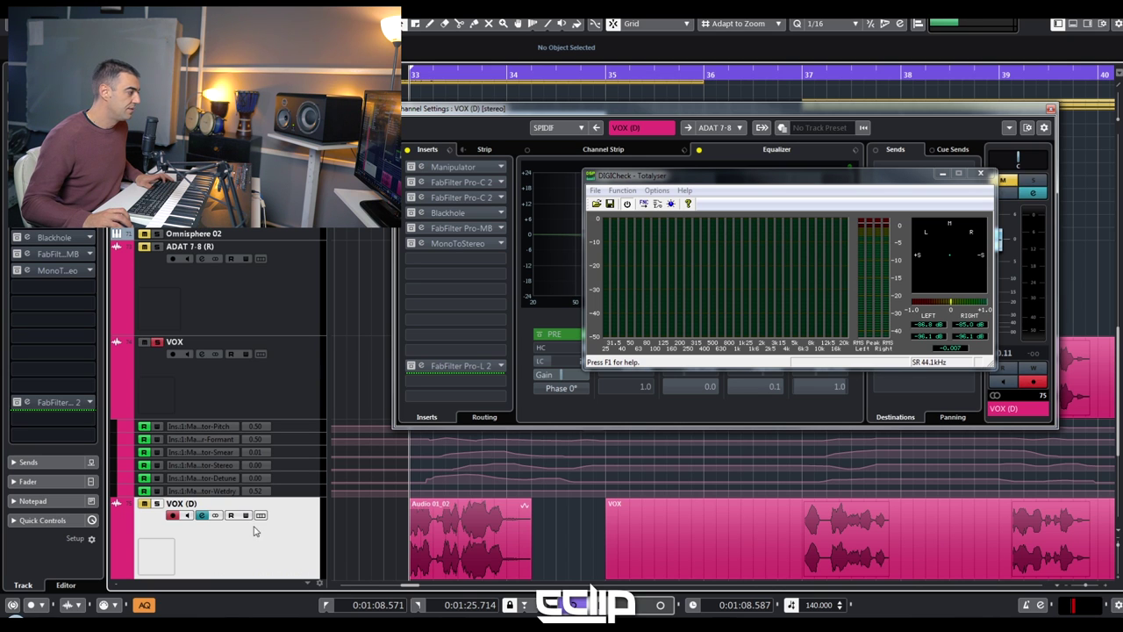
{"action": "key", "text": "e"}
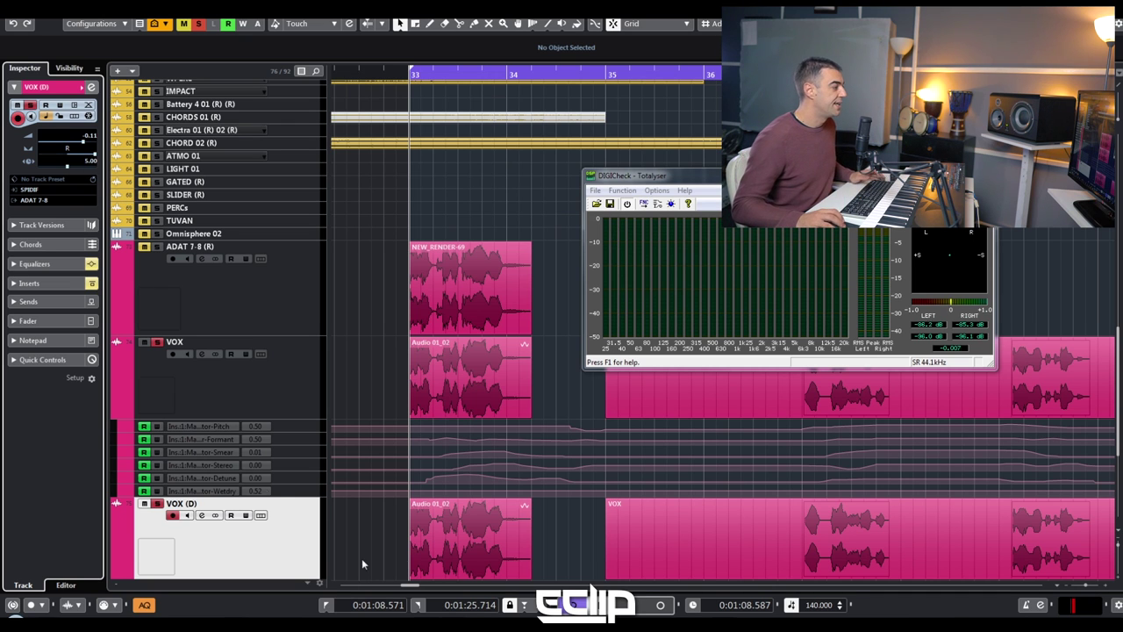
Play back the duplicate, then reselect VOX and show its equalizer bands
{"action": "key", "text": "space"}
{"action": "key", "text": "space"}
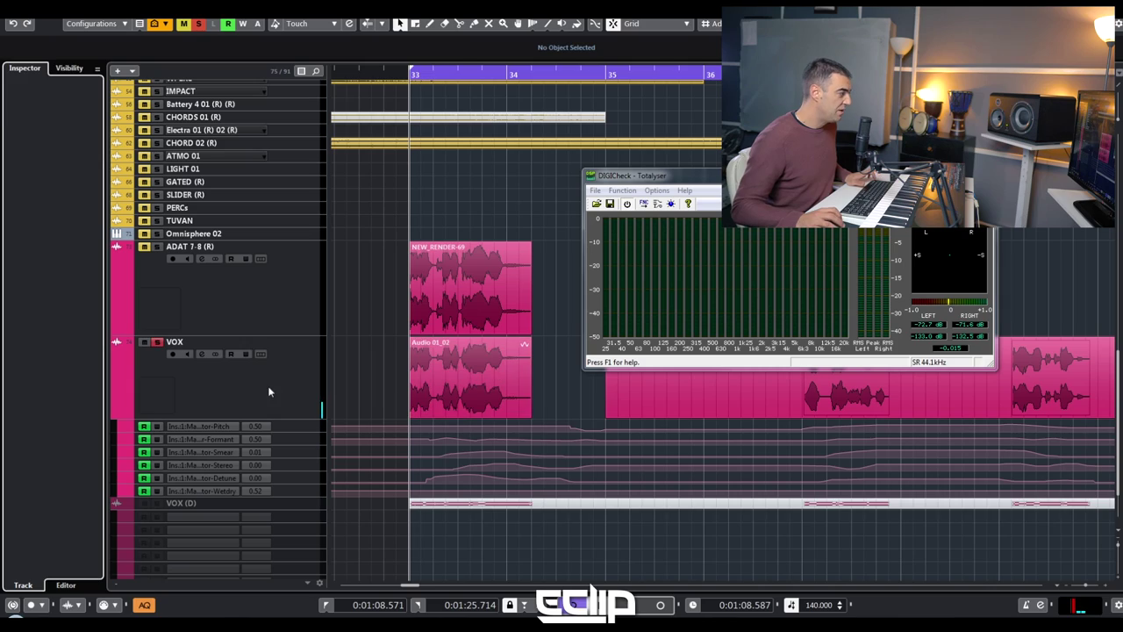
{"action": "left_click", "coordinate": [269, 389]}
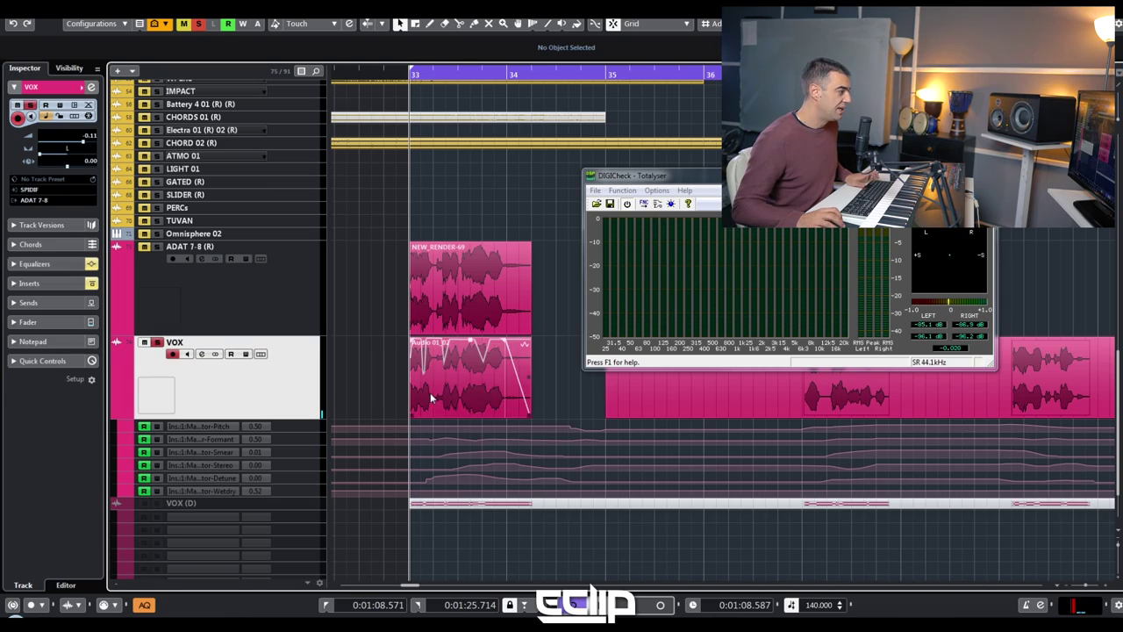
{"action": "left_click", "coordinate": [38, 266]}
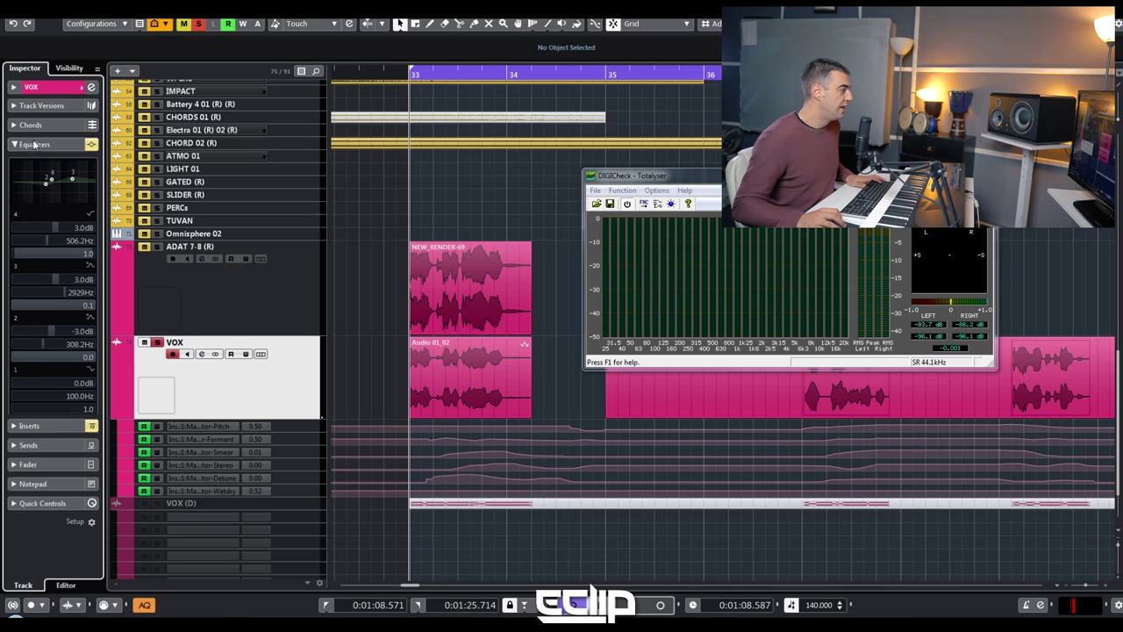